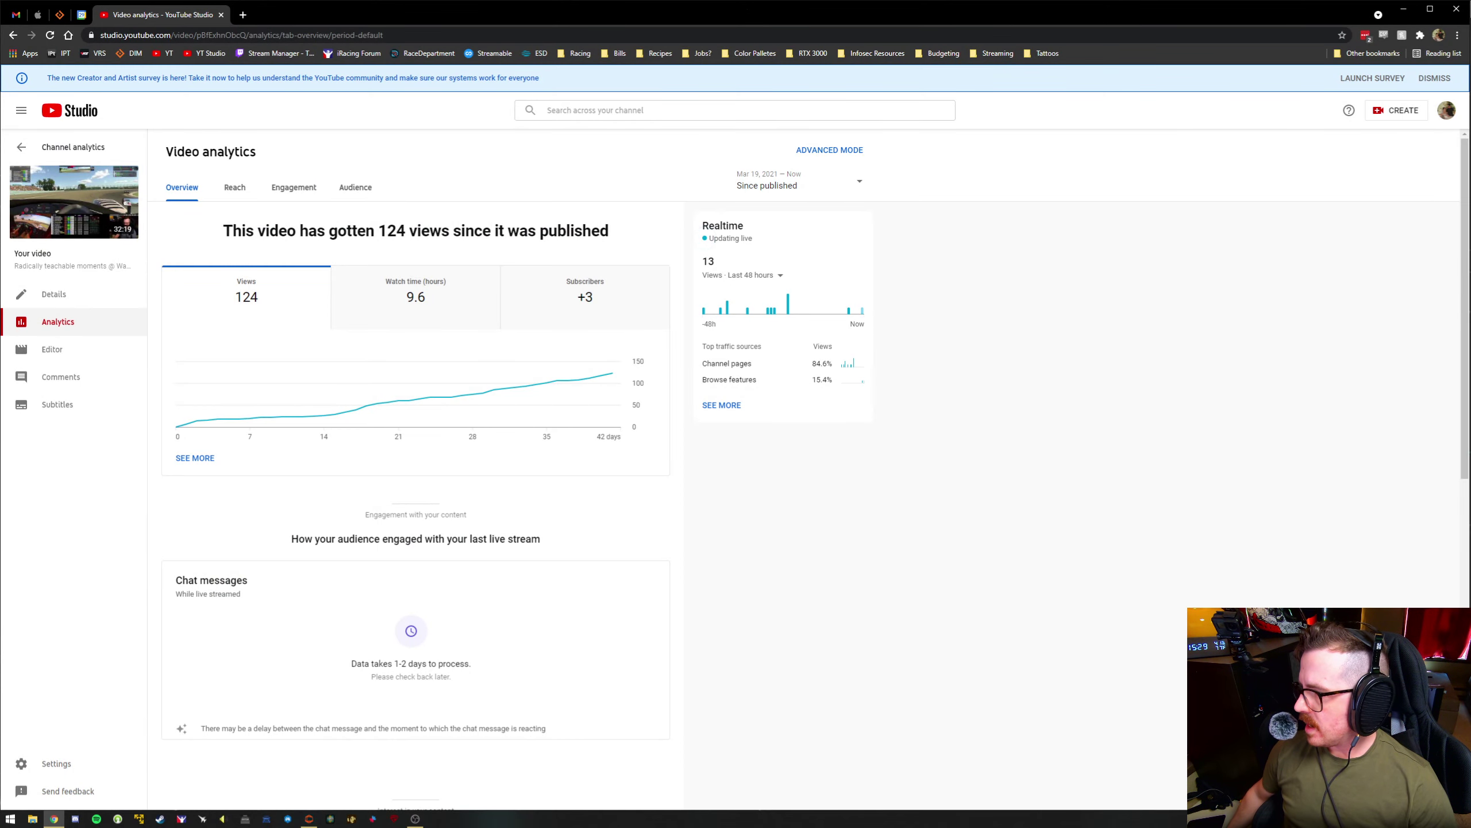
- Open the channel-wide analytics overview to view its performance, and return to the desktop
{"action": "left_click", "coordinate": [58, 147]}
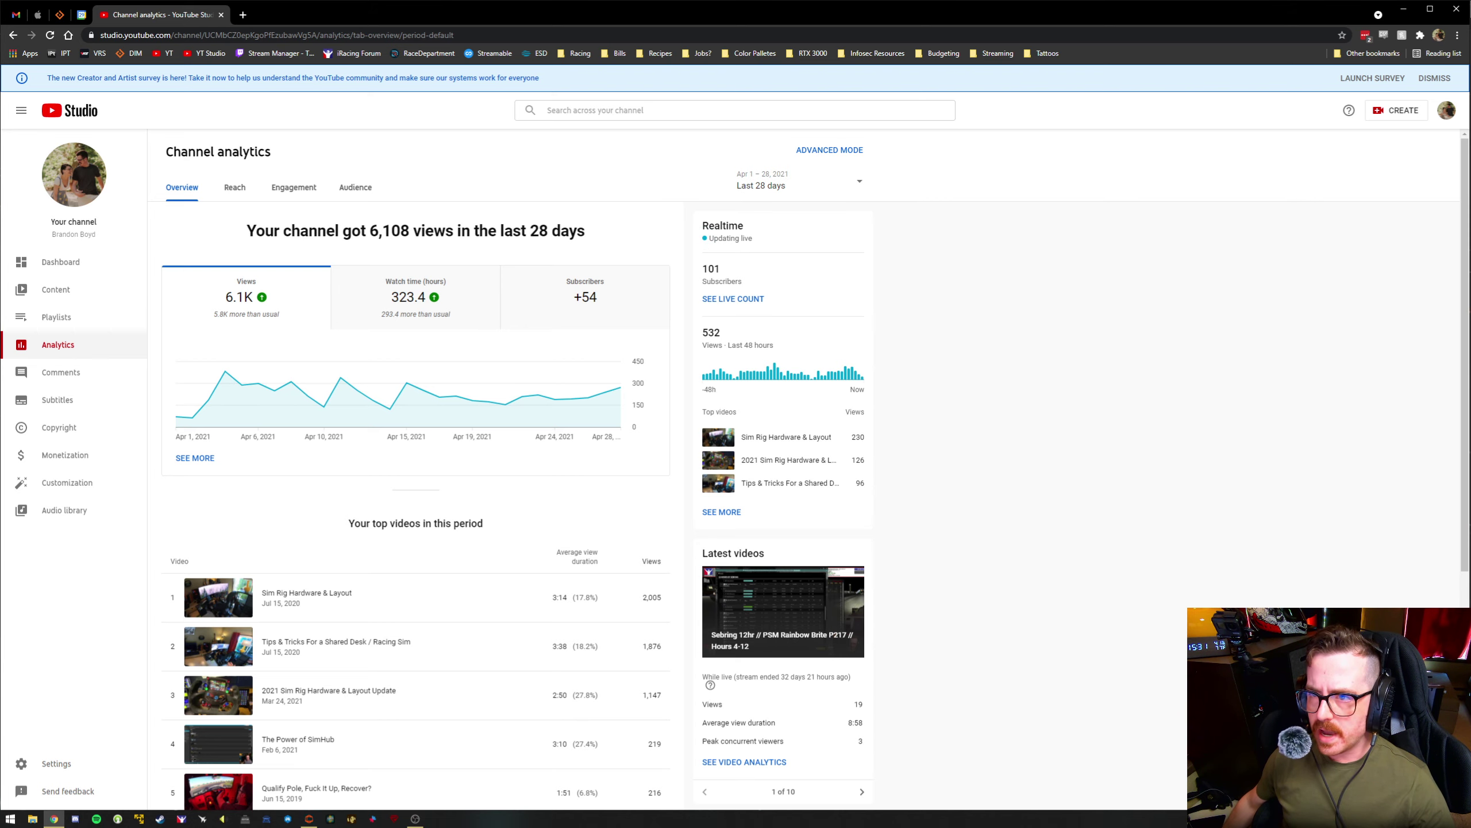
{"action": "key", "text": "super+d"}
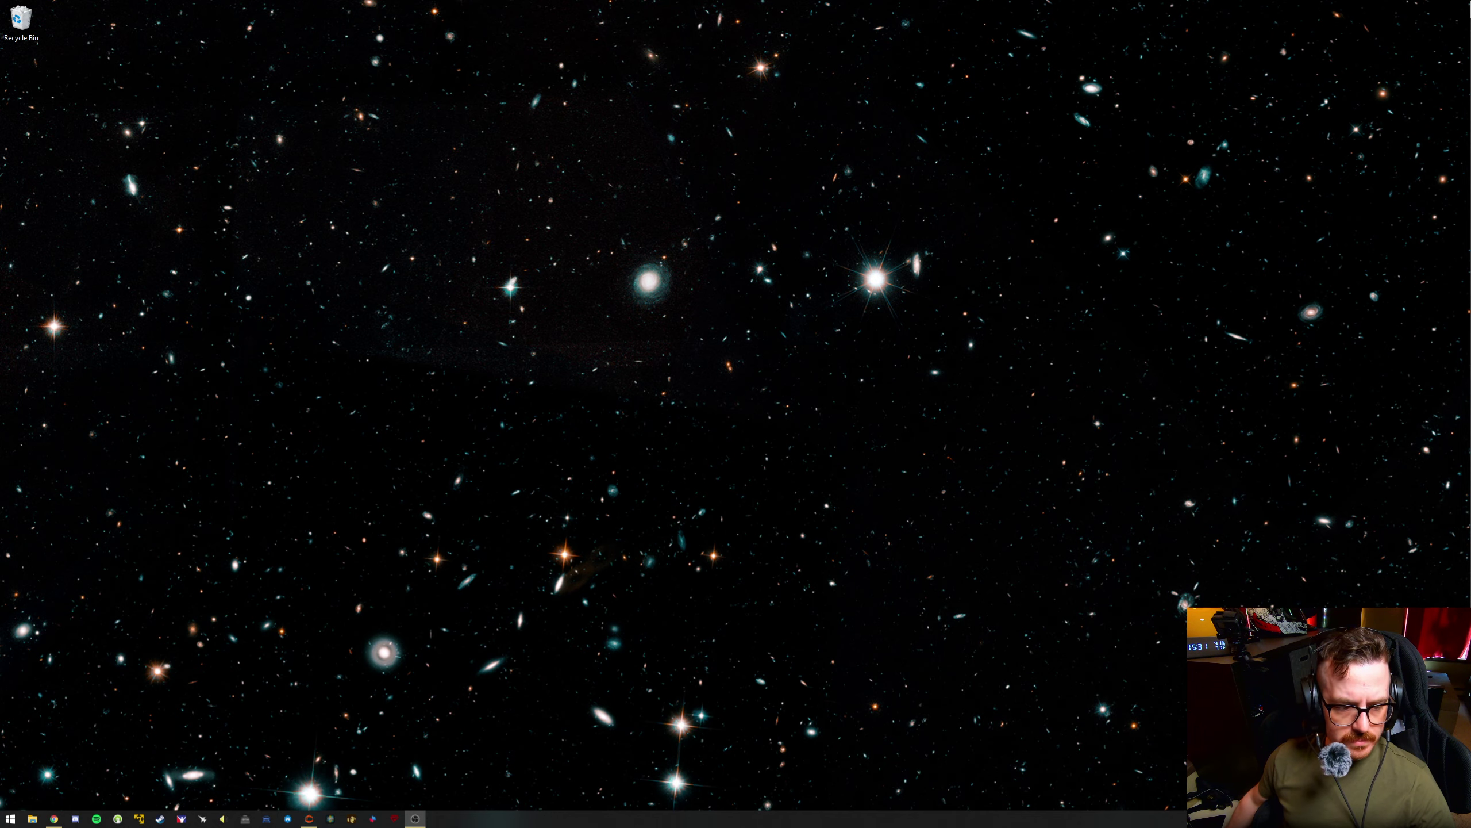
- Switch to Simucube 2 True Drive, open the wheel base profile settings and look through the list of saved profiles
{"action": "left_click", "coordinate": [309, 818]}
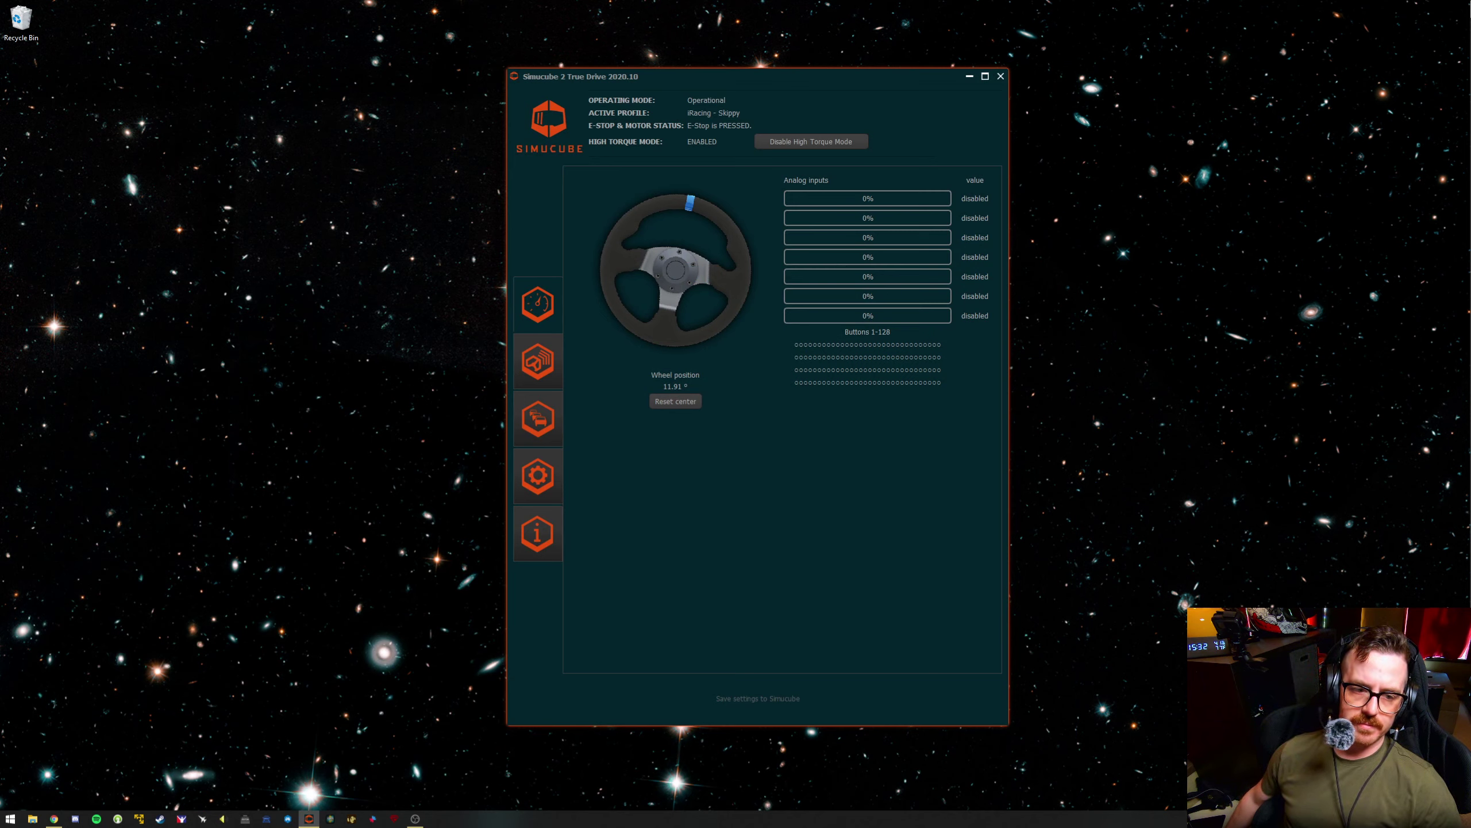
{"action": "left_click", "coordinate": [538, 360]}
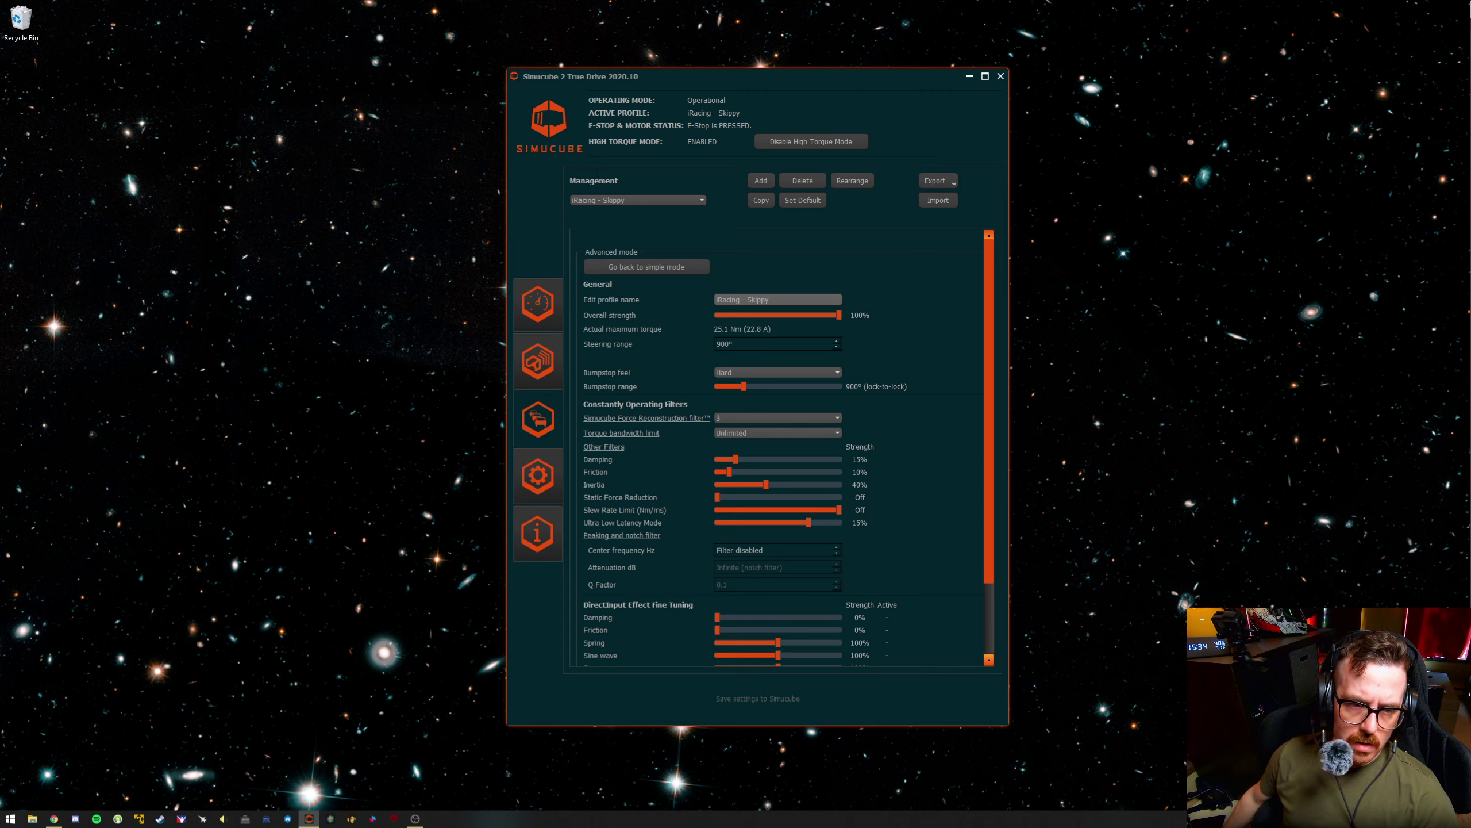
{"action": "left_click", "coordinate": [638, 200]}
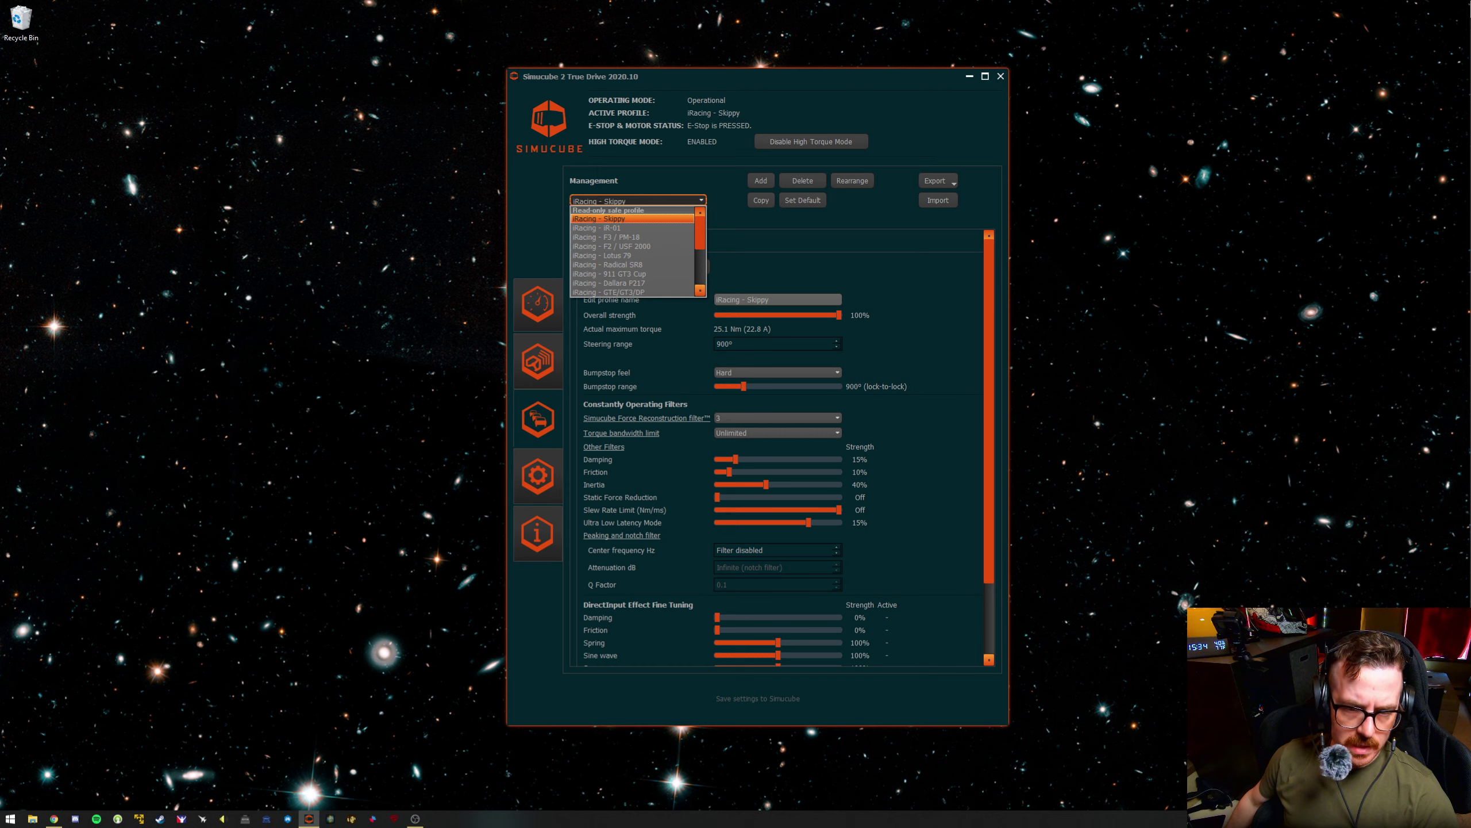
{"action": "key", "text": "Escape"}
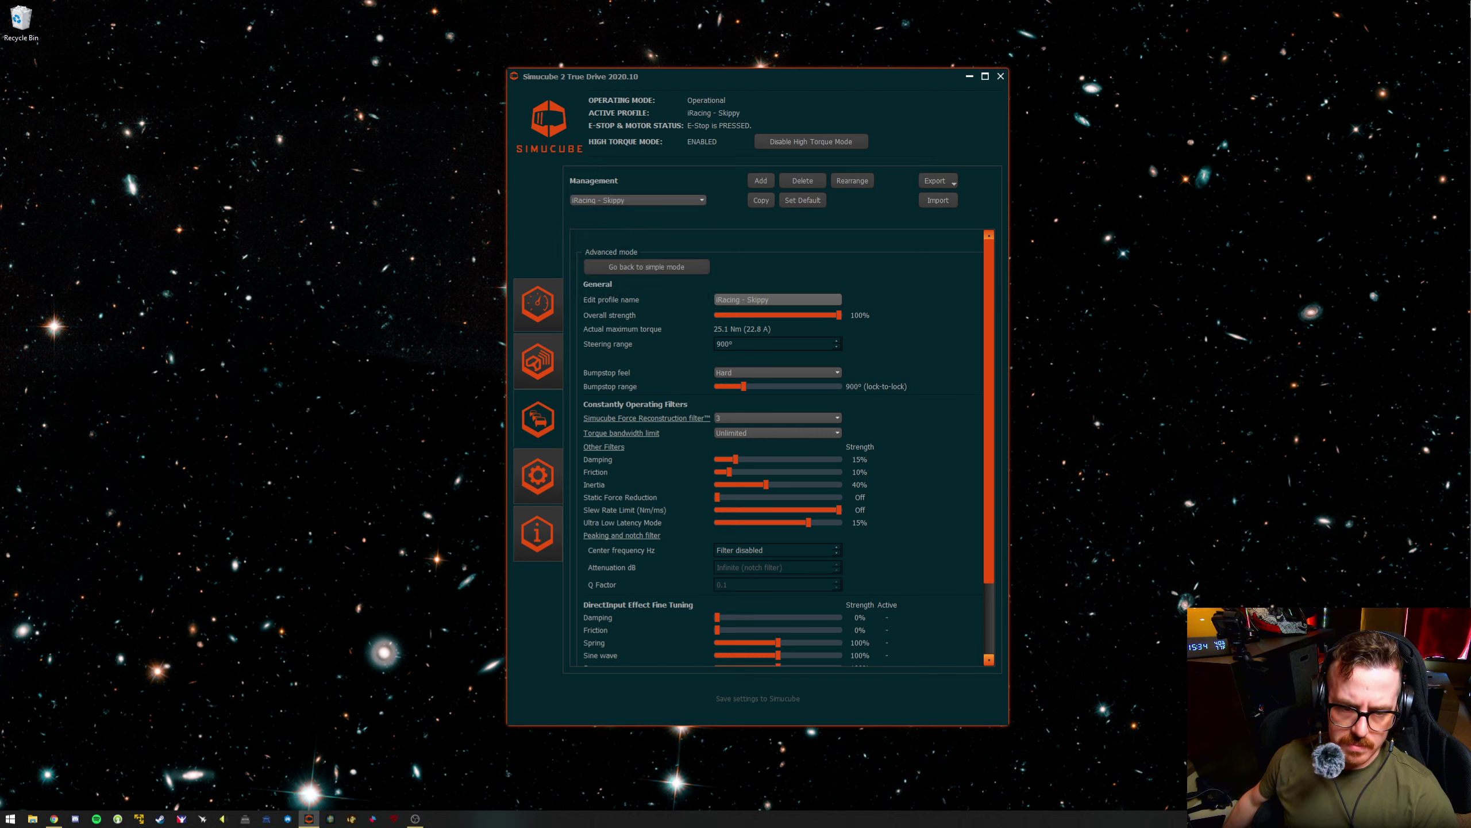
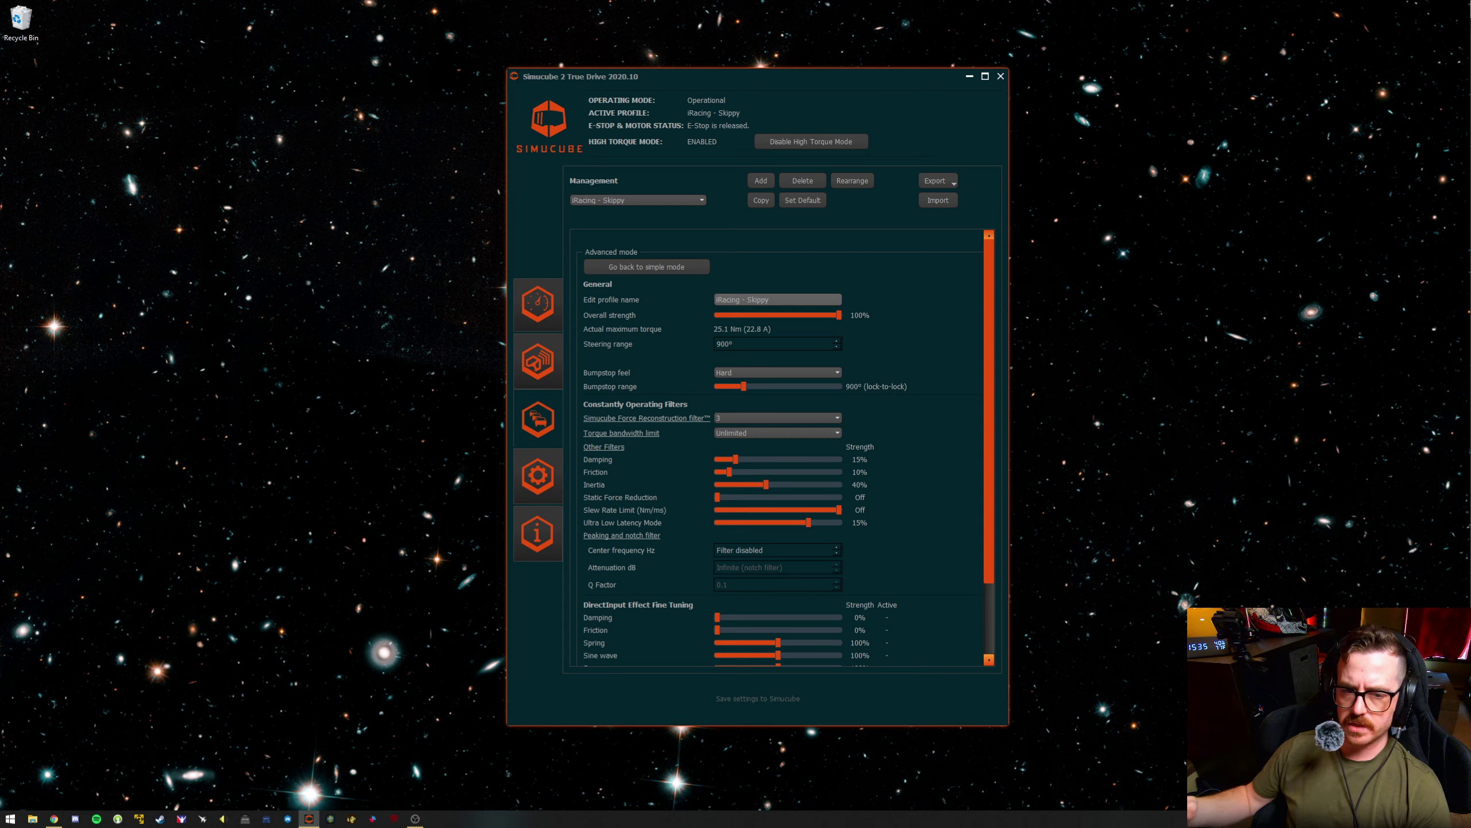
- Compare the force reconstruction filter levels of the Skippy, 911 GT3 Cup, Radical SR8 and Dallara P217 profiles, ending on iRacing - Skippy
{"action": "left_click", "coordinate": [777, 417]}
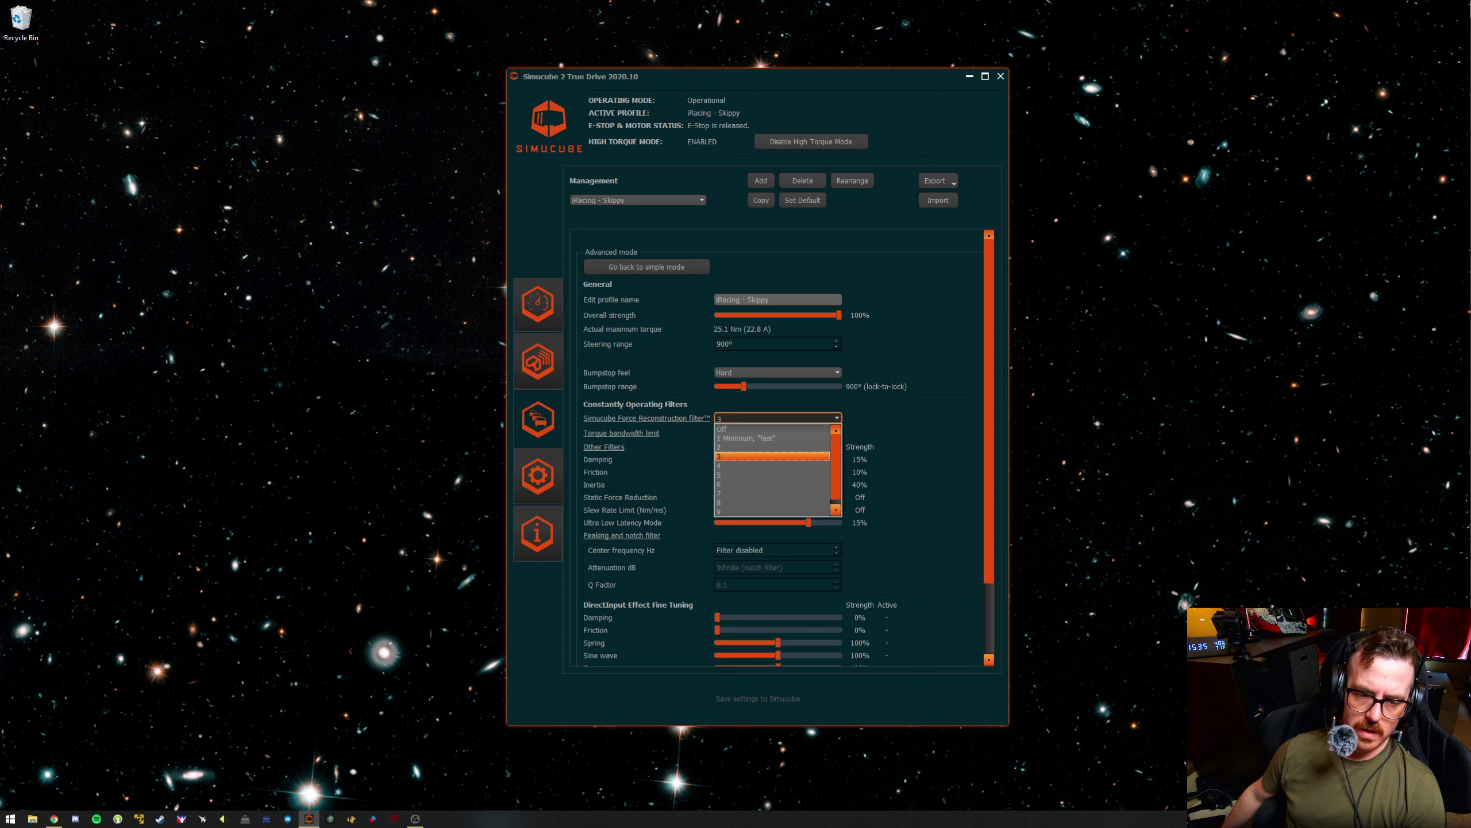
{"action": "left_click", "coordinate": [772, 457]}
{"action": "left_click", "coordinate": [637, 200]}
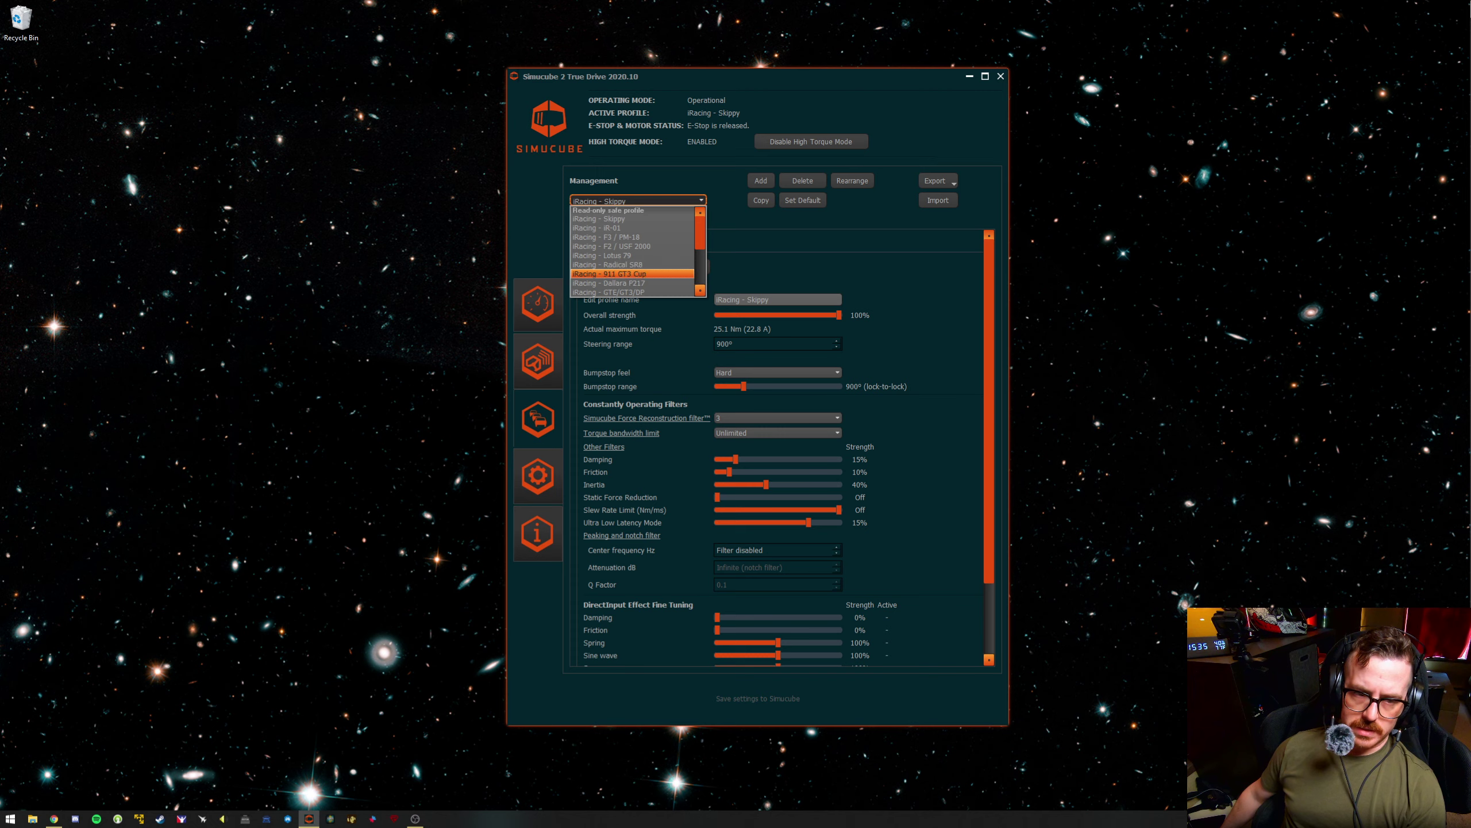
{"action": "left_click", "coordinate": [608, 274]}
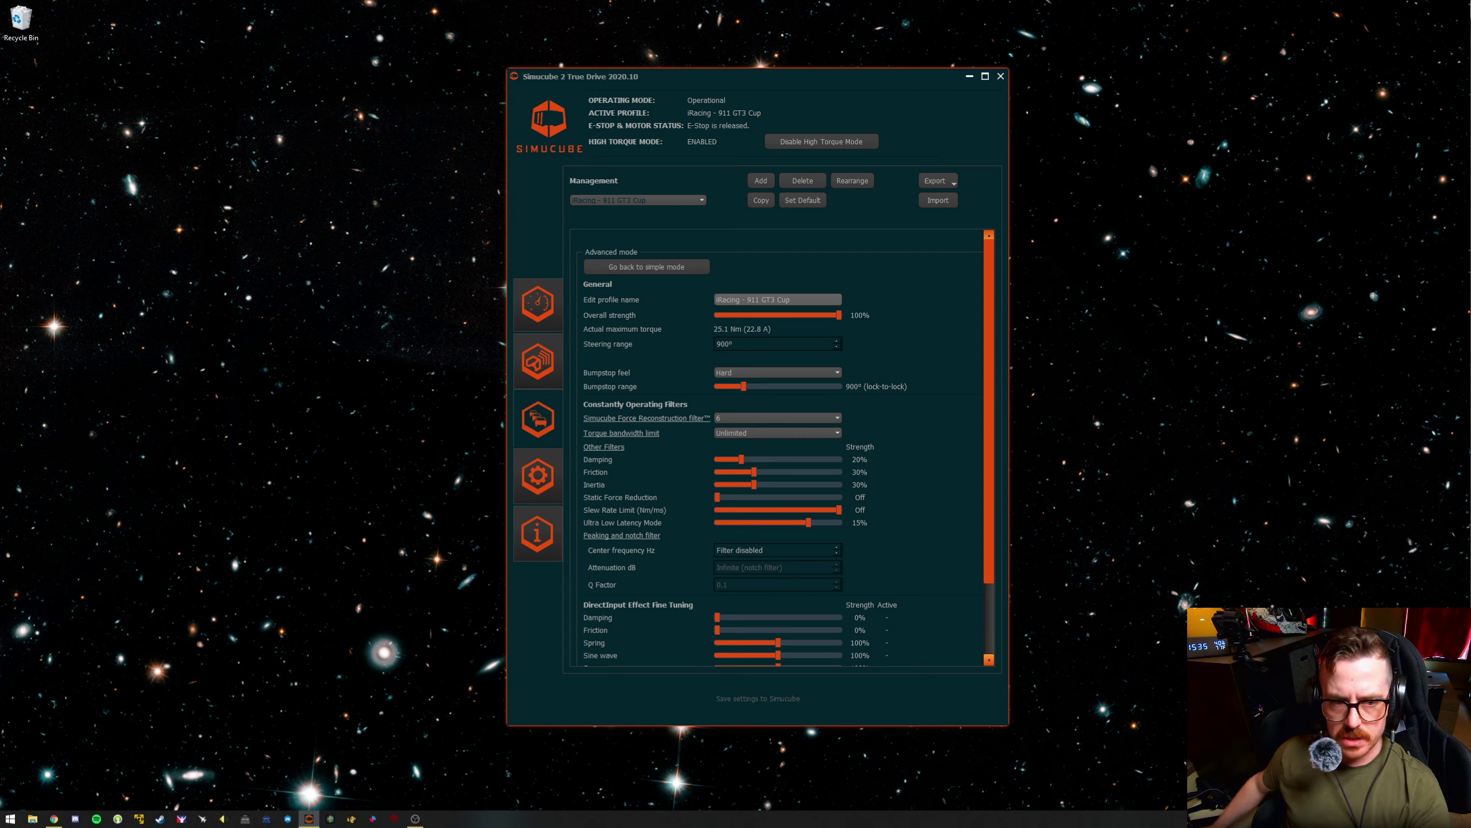
{"action": "left_click", "coordinate": [637, 200]}
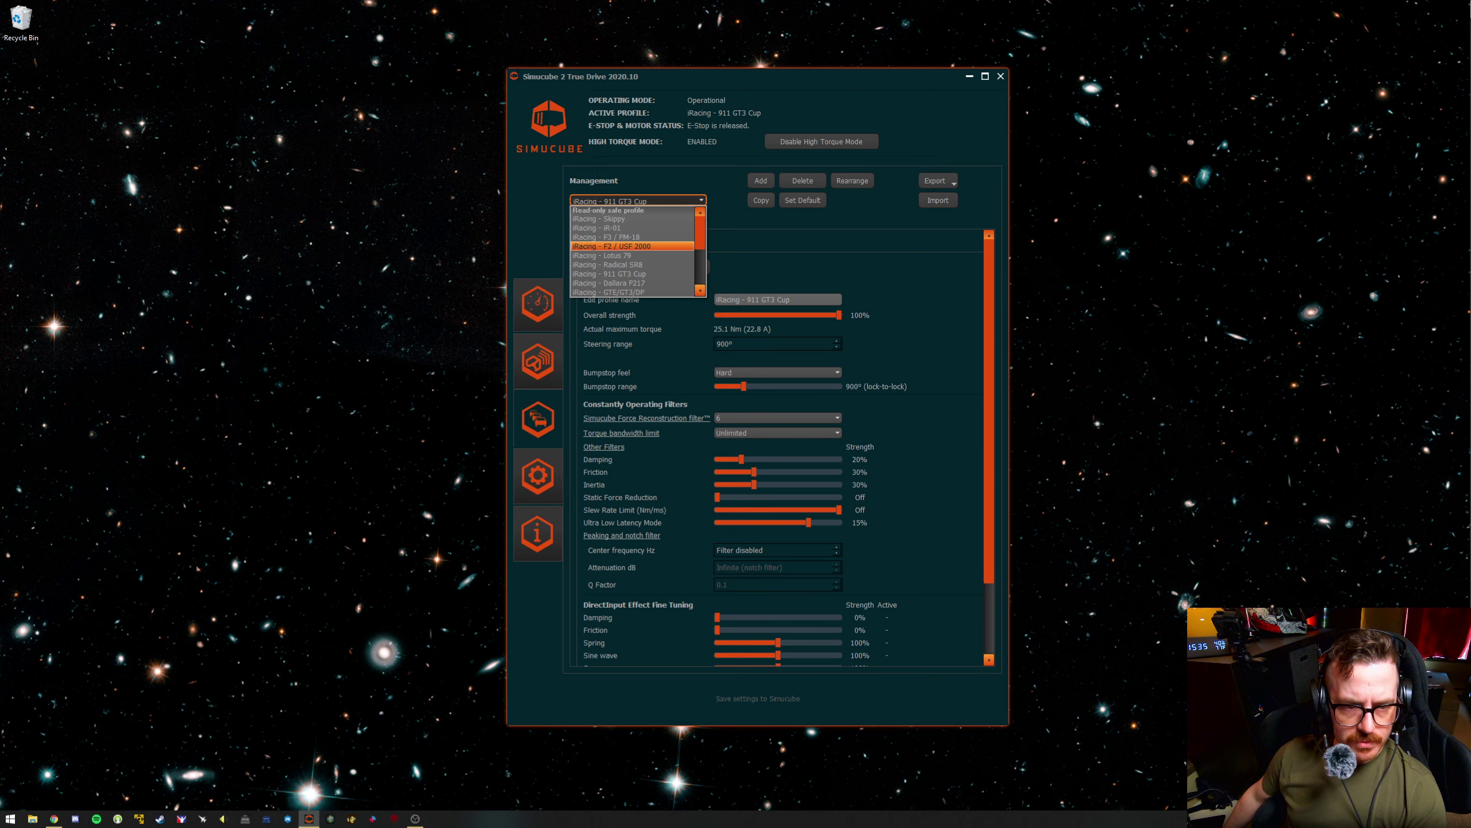
{"action": "key", "text": "Return"}
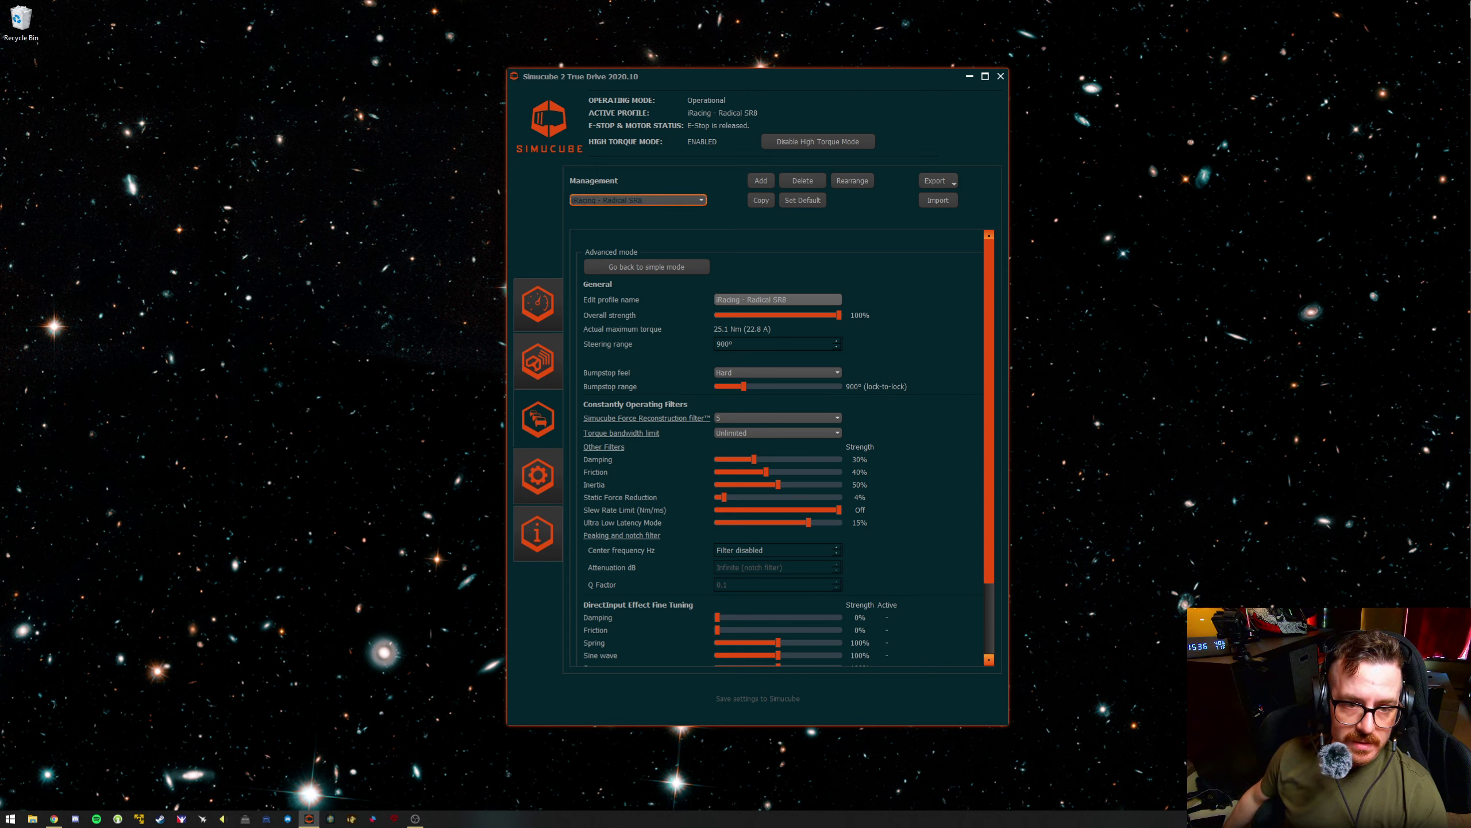
{"action": "left_click", "coordinate": [637, 200]}
{"action": "left_click", "coordinate": [608, 283]}
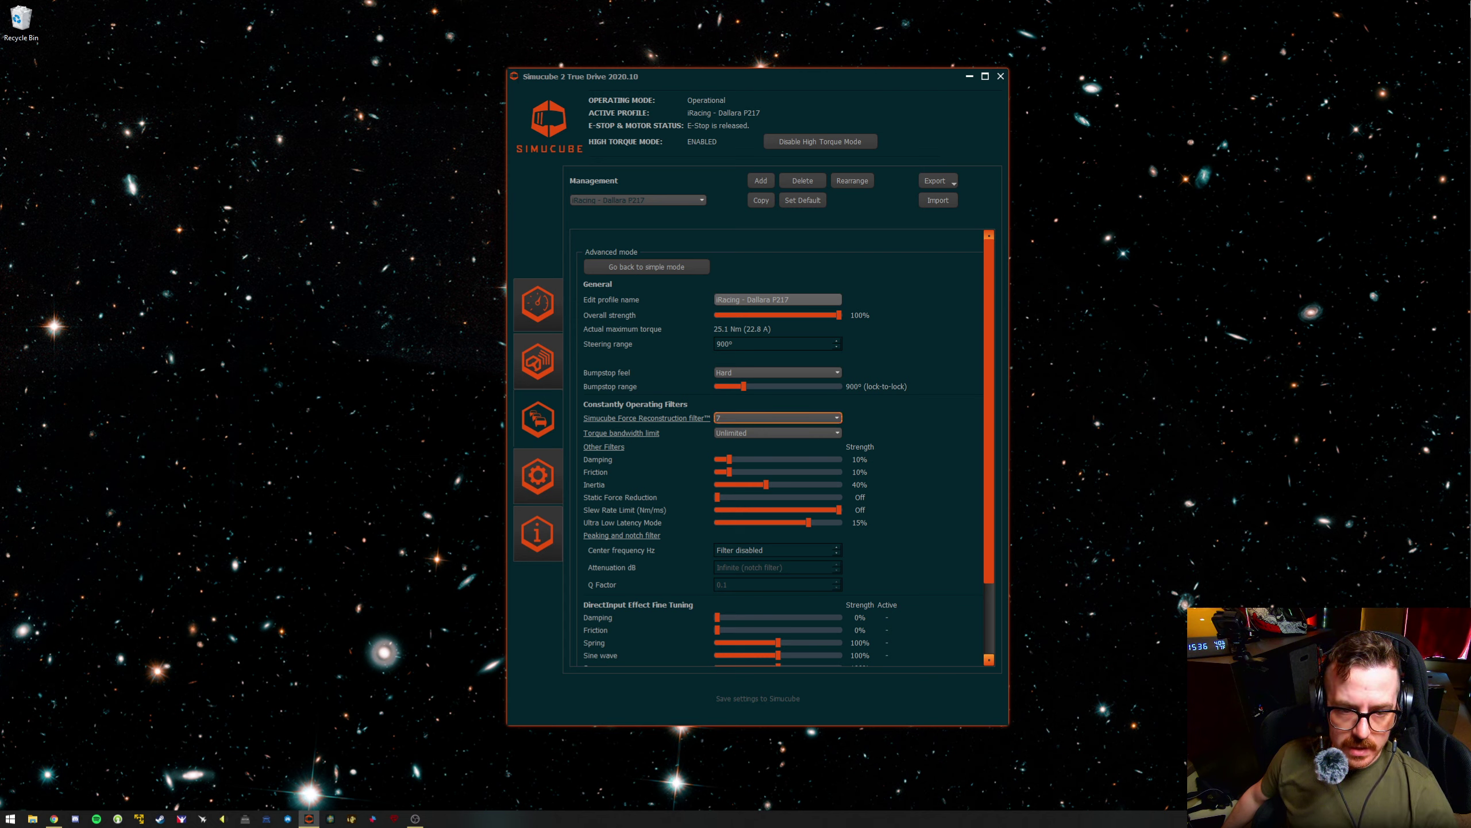
{"action": "left_click", "coordinate": [637, 200]}
{"action": "left_click", "coordinate": [631, 214]}
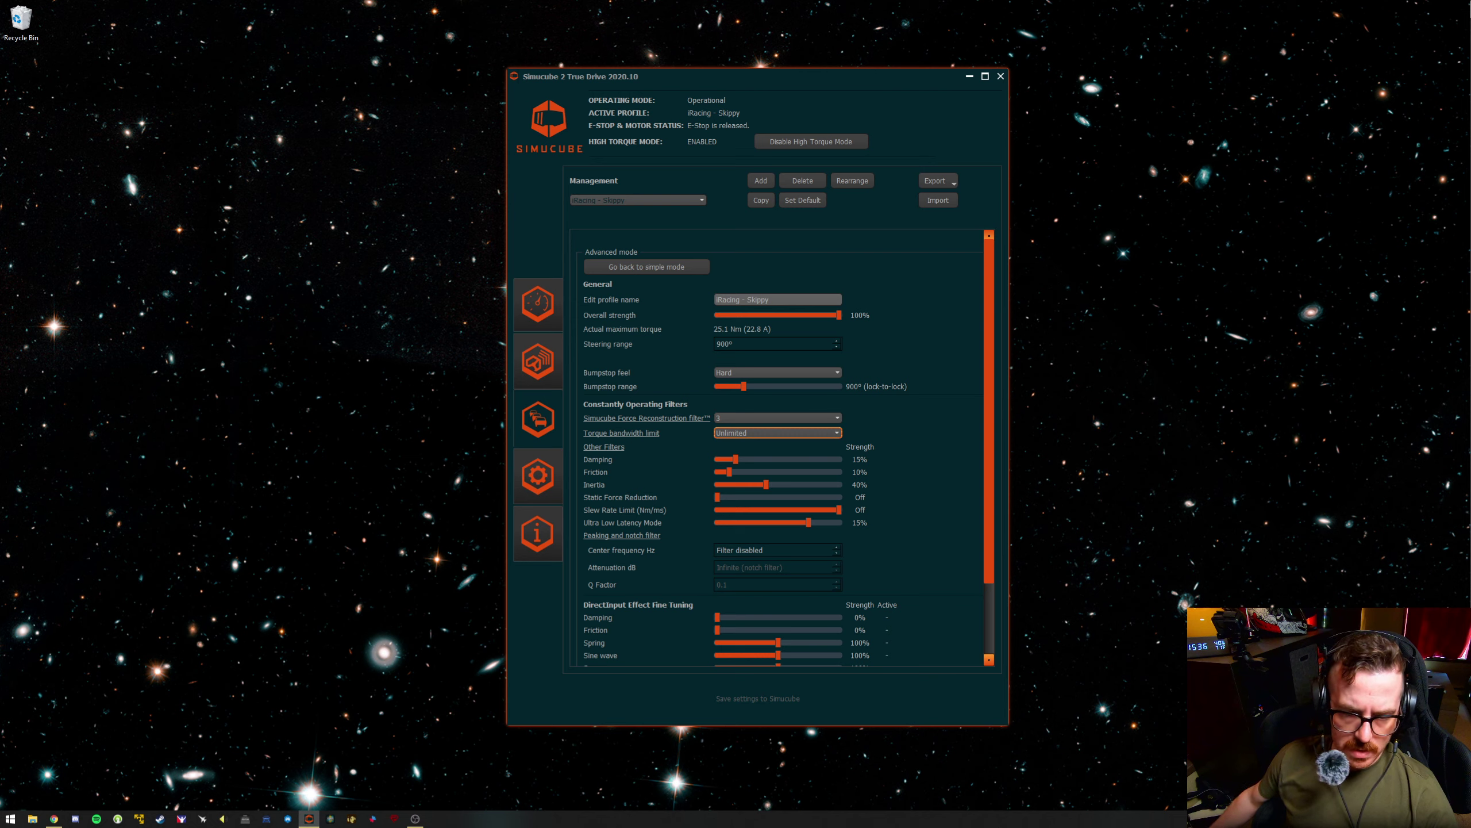
- Review the available torque bandwidth limit options for the Skippy profile without choosing another one
{"action": "left_click", "coordinate": [777, 432]}
{"action": "key", "text": "Up"}
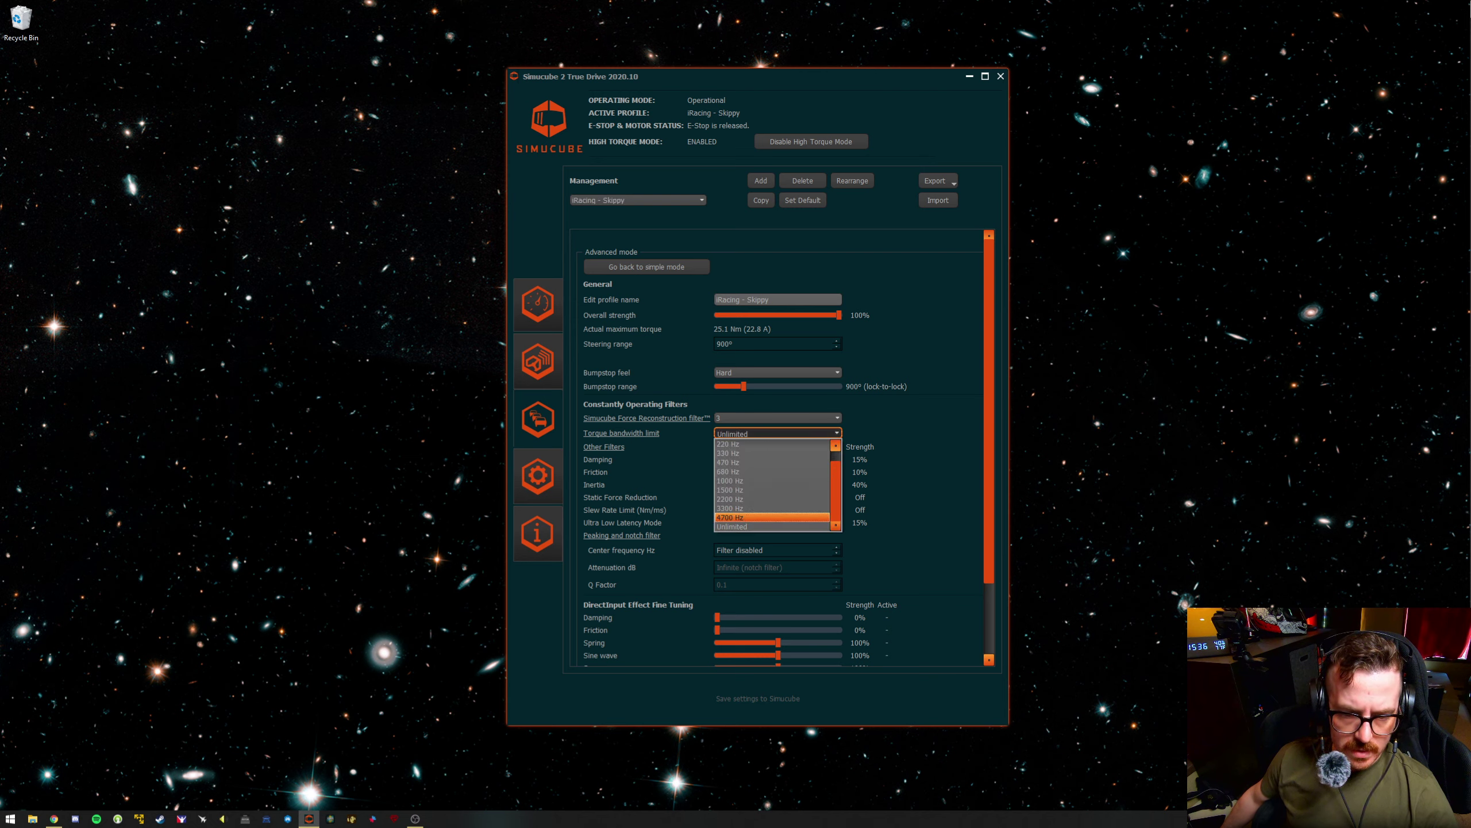
{"action": "key", "text": "Up"}
{"action": "key", "text": "Up"}
{"action": "key", "text": "Up"}
{"action": "key", "text": "Up"}
{"action": "key", "text": "Up"}
{"action": "key", "text": "Up"}
{"action": "key", "text": "Up"}
{"action": "key", "text": "Up"}
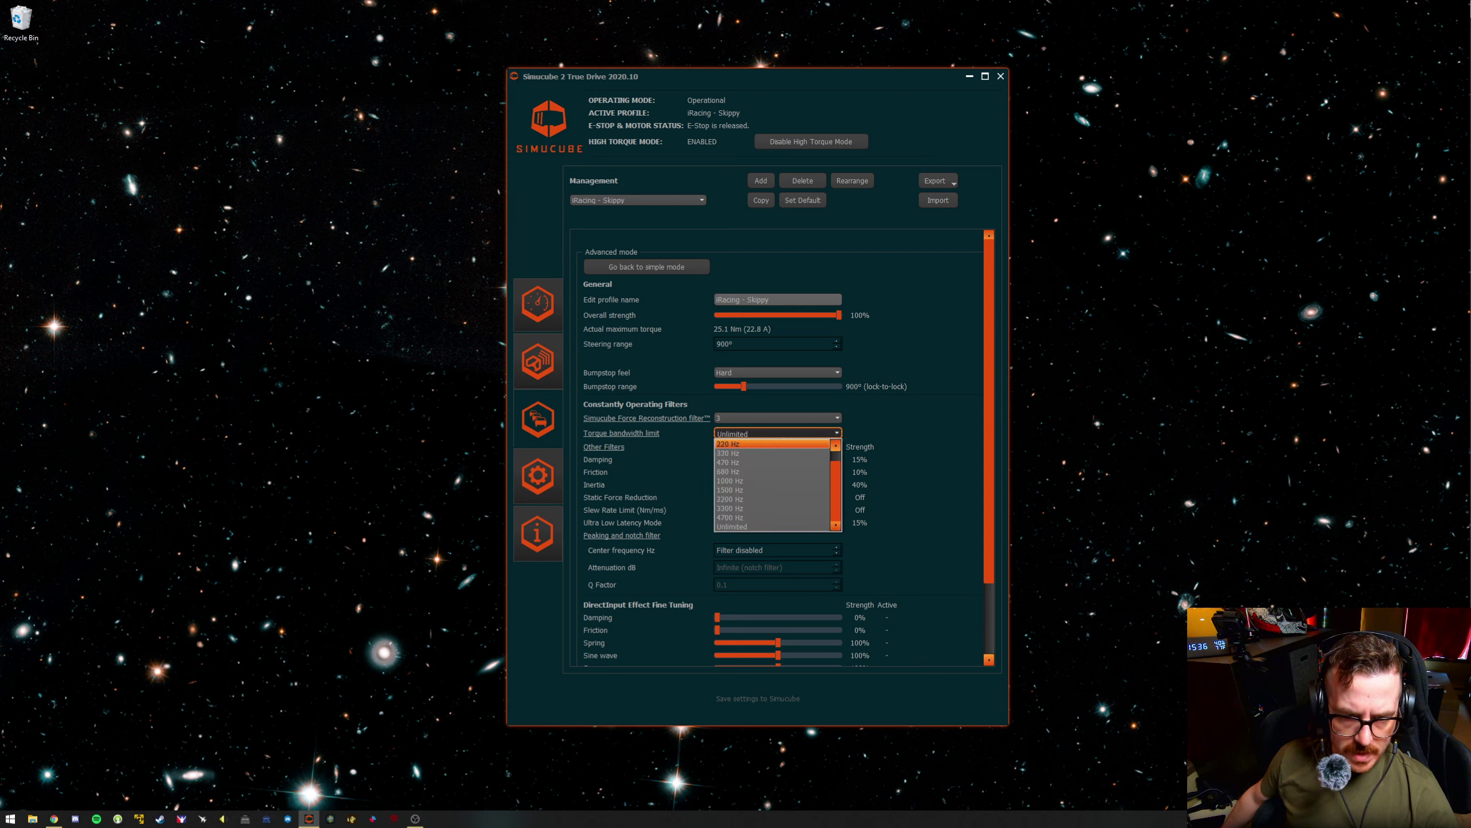
{"action": "key", "text": "Down"}
{"action": "key", "text": "Down"}
{"action": "key", "text": "Down"}
{"action": "key", "text": "Down"}
{"action": "key", "text": "Down"}
{"action": "key", "text": "Down"}
{"action": "key", "text": "Down"}
{"action": "key", "text": "Down"}
{"action": "key", "text": "Down"}
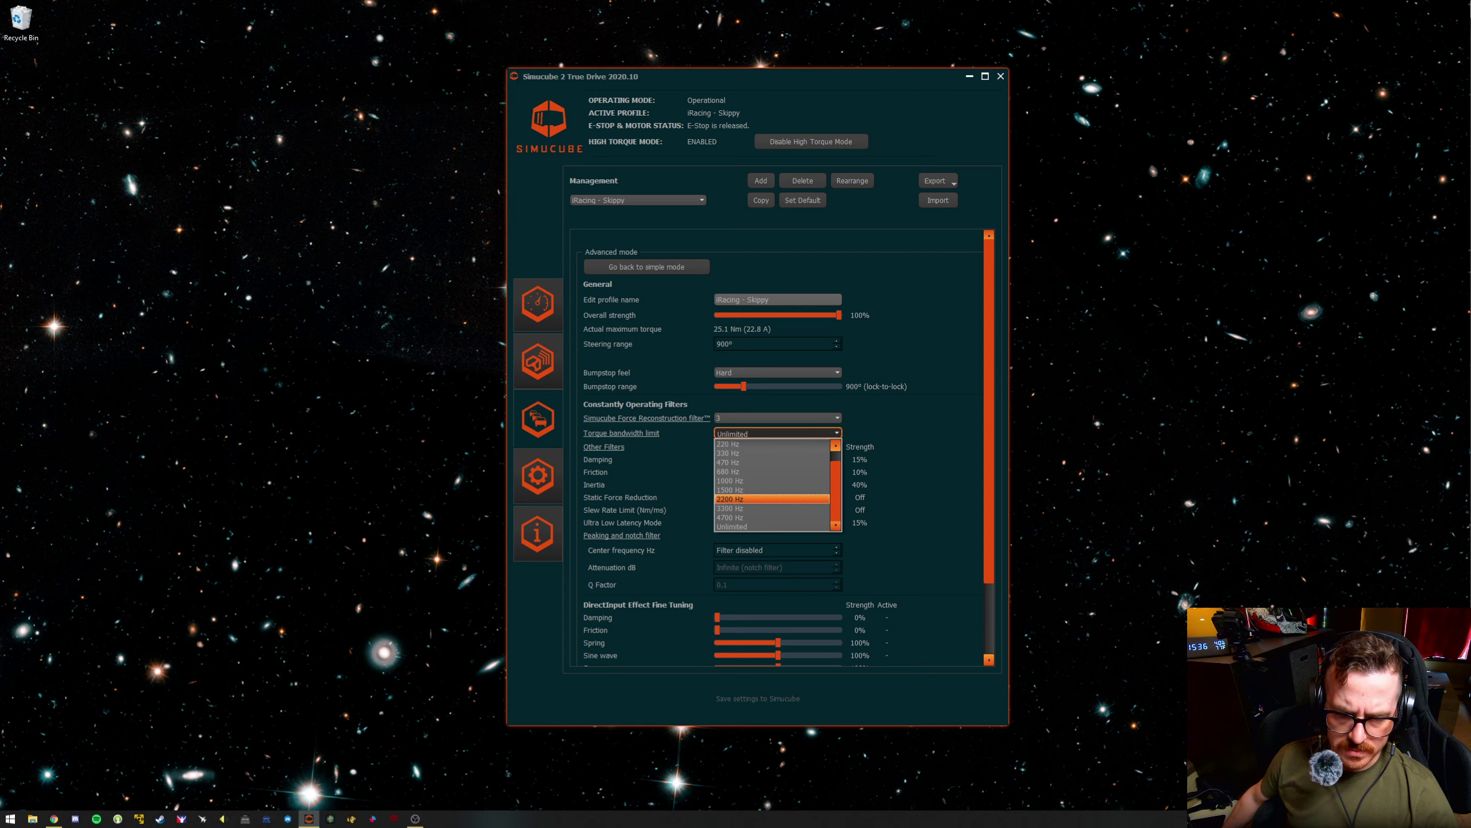
{"action": "key", "text": "Up"}
{"action": "key", "text": "Up"}
{"action": "key", "text": "Up"}
{"action": "key", "text": "Up"}
{"action": "key", "text": "Up"}
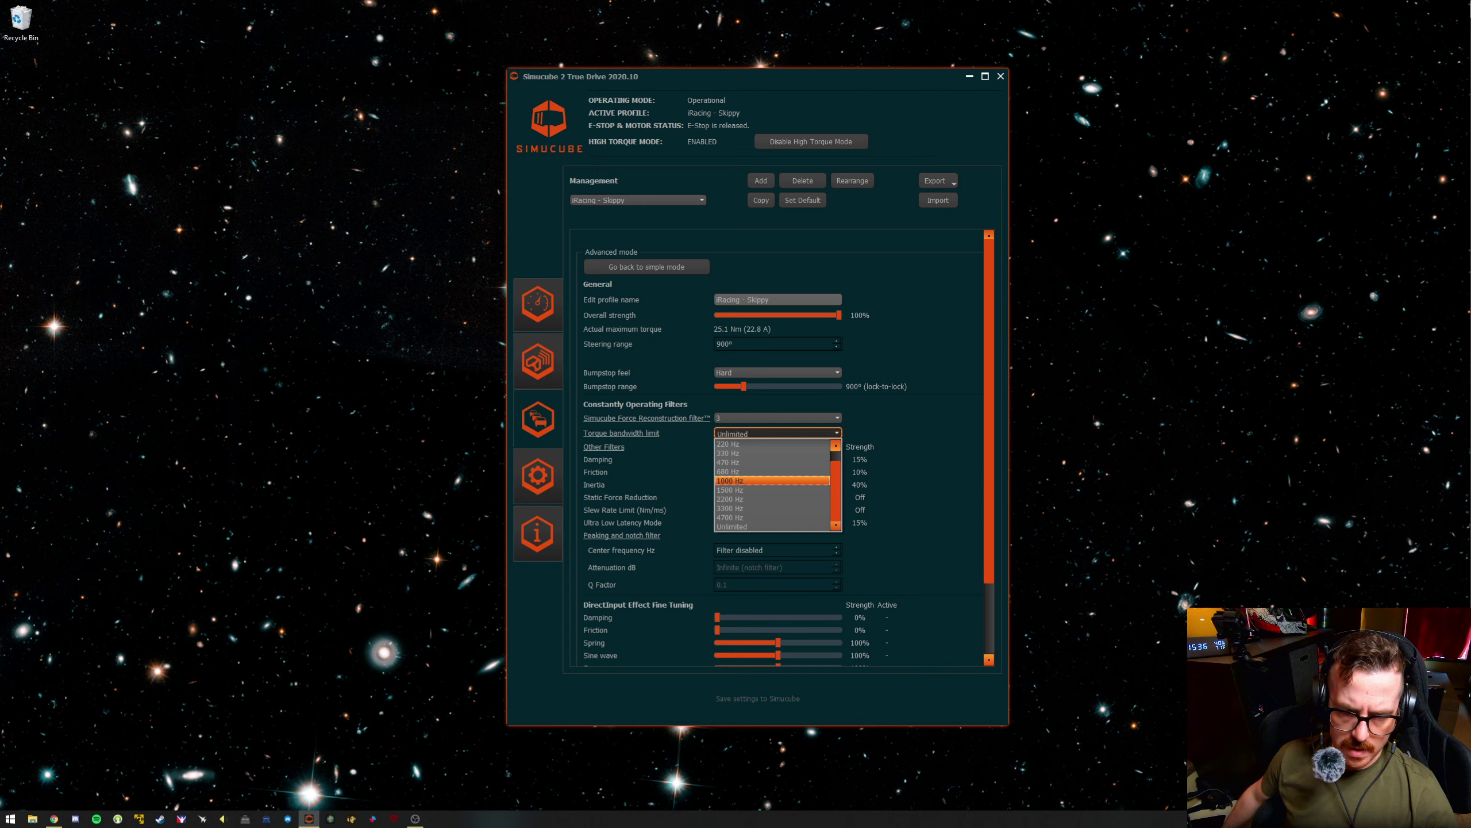
{"action": "key", "text": "Escape"}
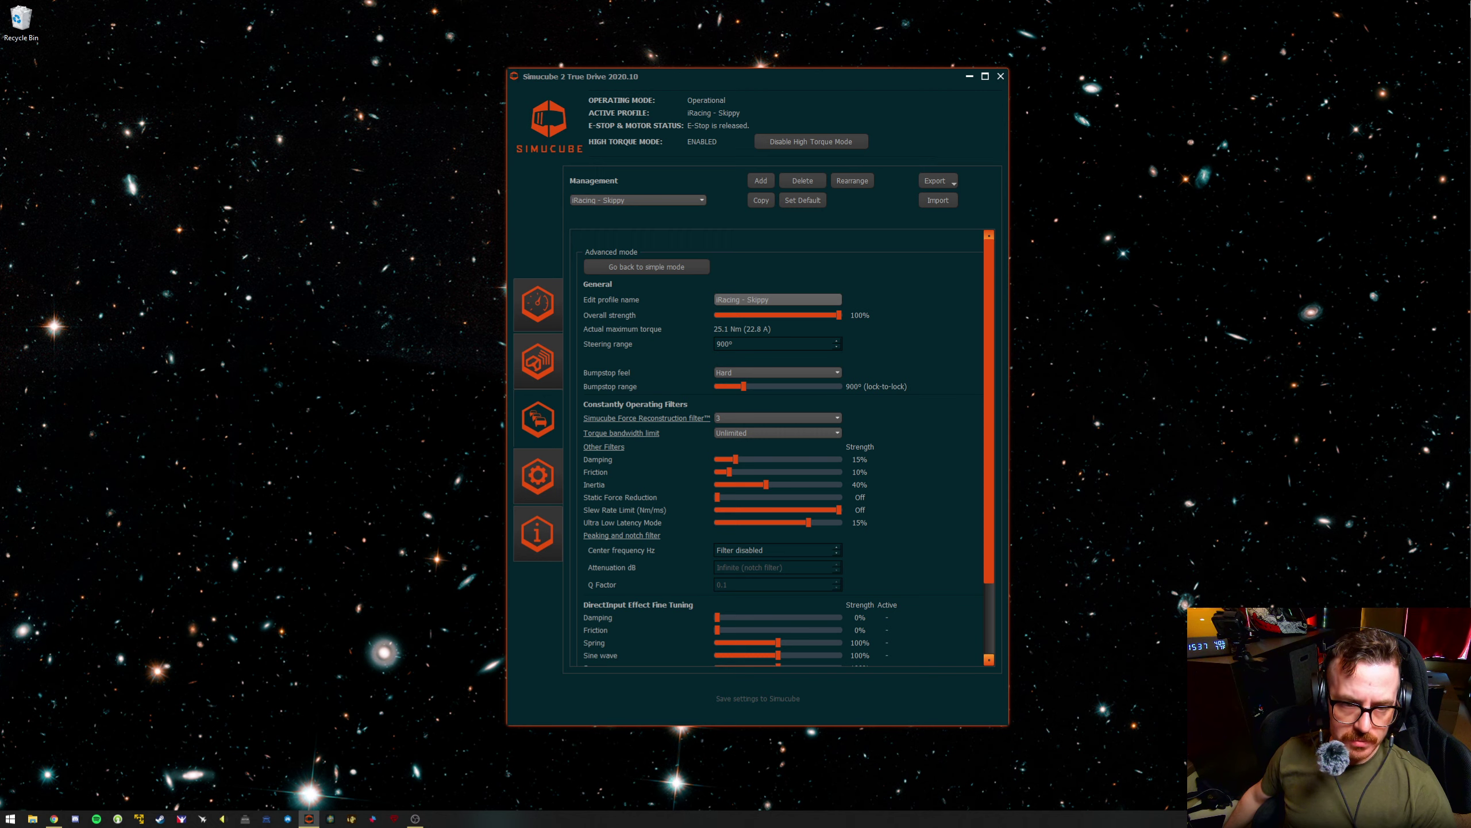
- Load the iRacing - F3 / PM-18 profile and the iRacing - Lotus 79 profile to compare their filter settings
{"action": "left_click", "coordinate": [638, 200]}
{"action": "key", "text": "Down"}
{"action": "key", "text": "Down"}
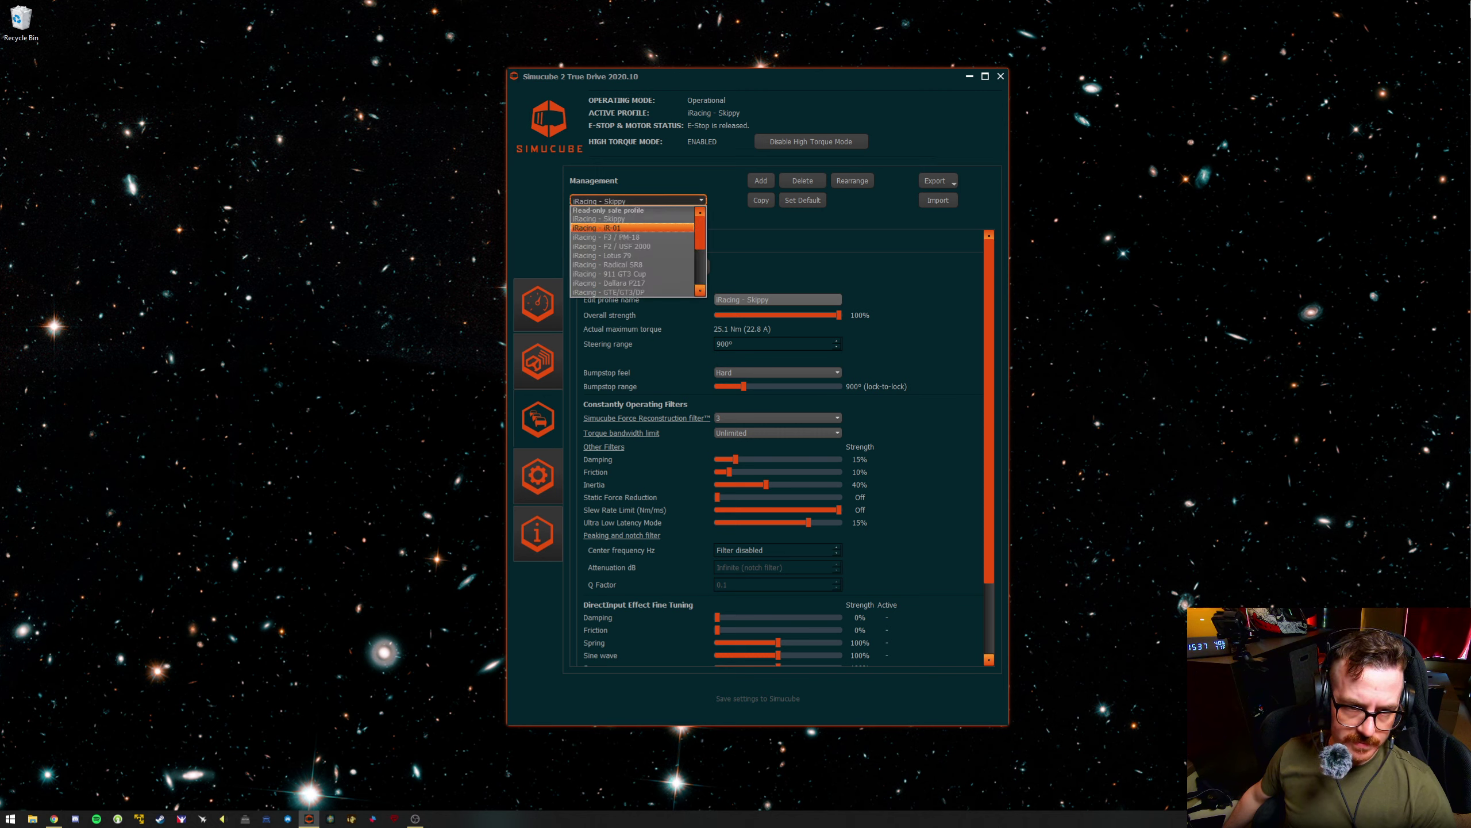
{"action": "key", "text": "Return"}
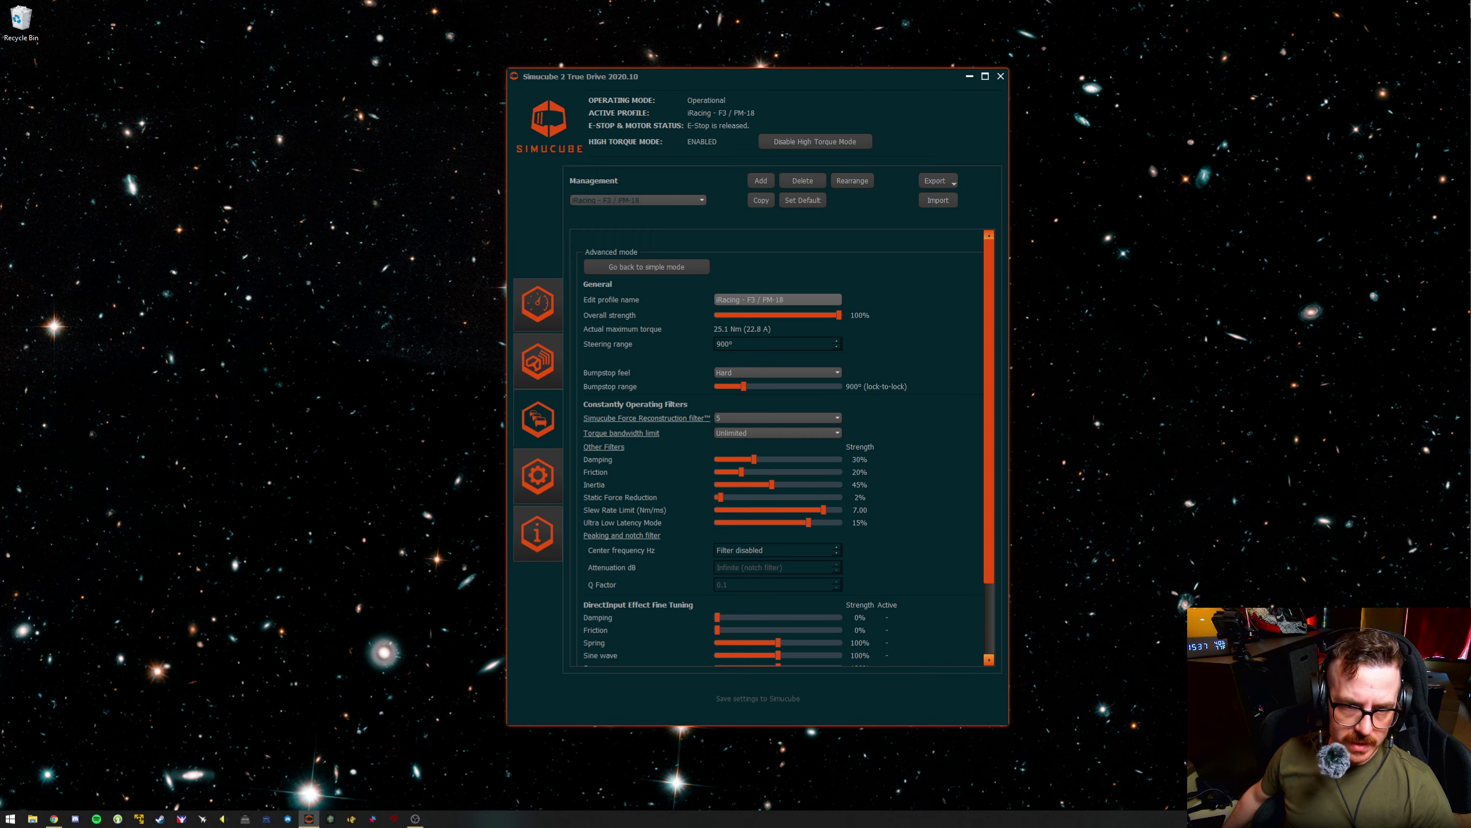
{"action": "left_click", "coordinate": [637, 200]}
{"action": "left_click", "coordinate": [631, 255]}
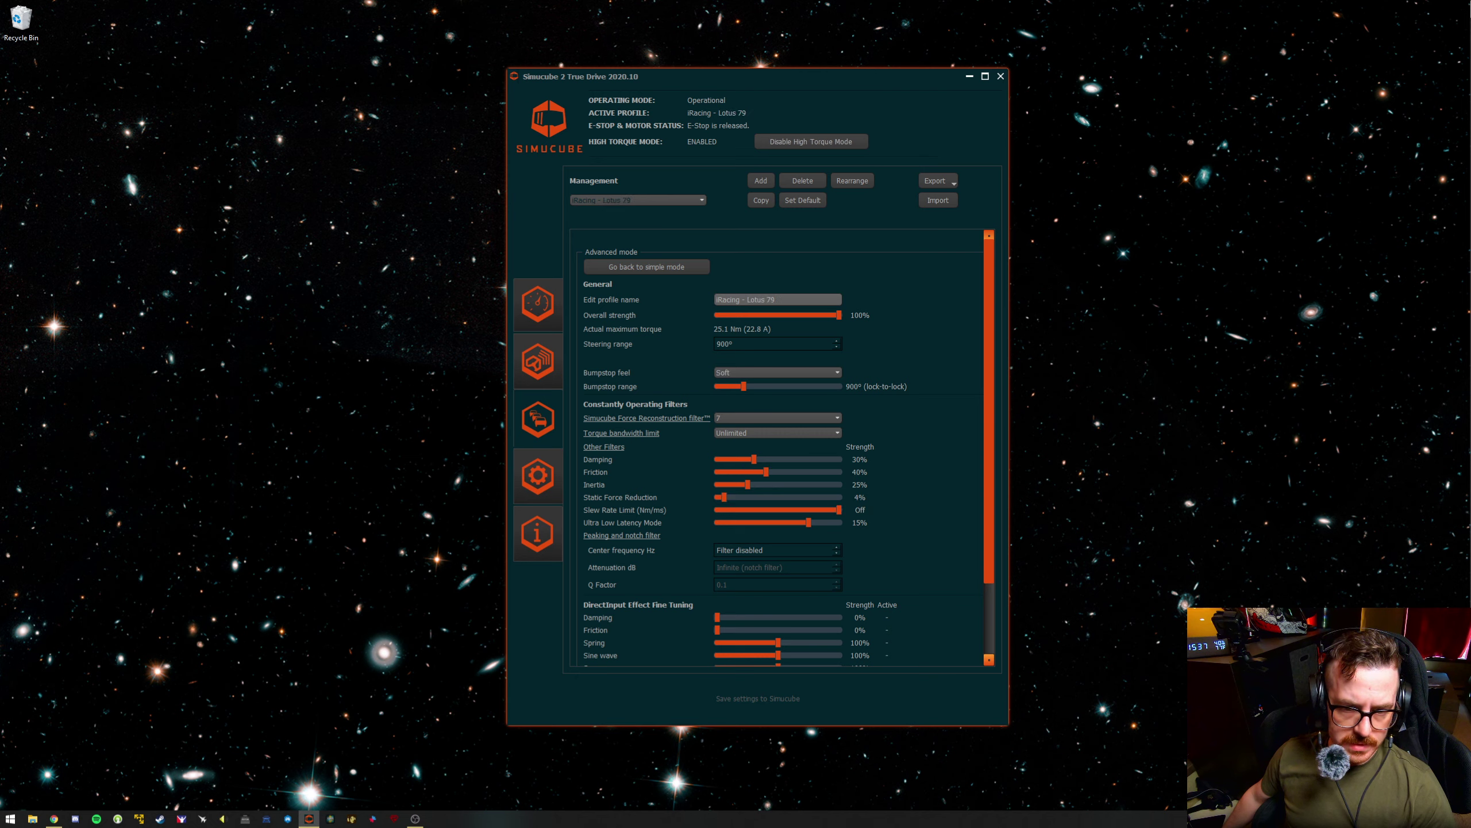
- Load the Radical SR8, 911 GT3 Cup and Dallara P217 profiles one after another to compare their filter strengths
{"action": "left_click", "coordinate": [638, 200]}
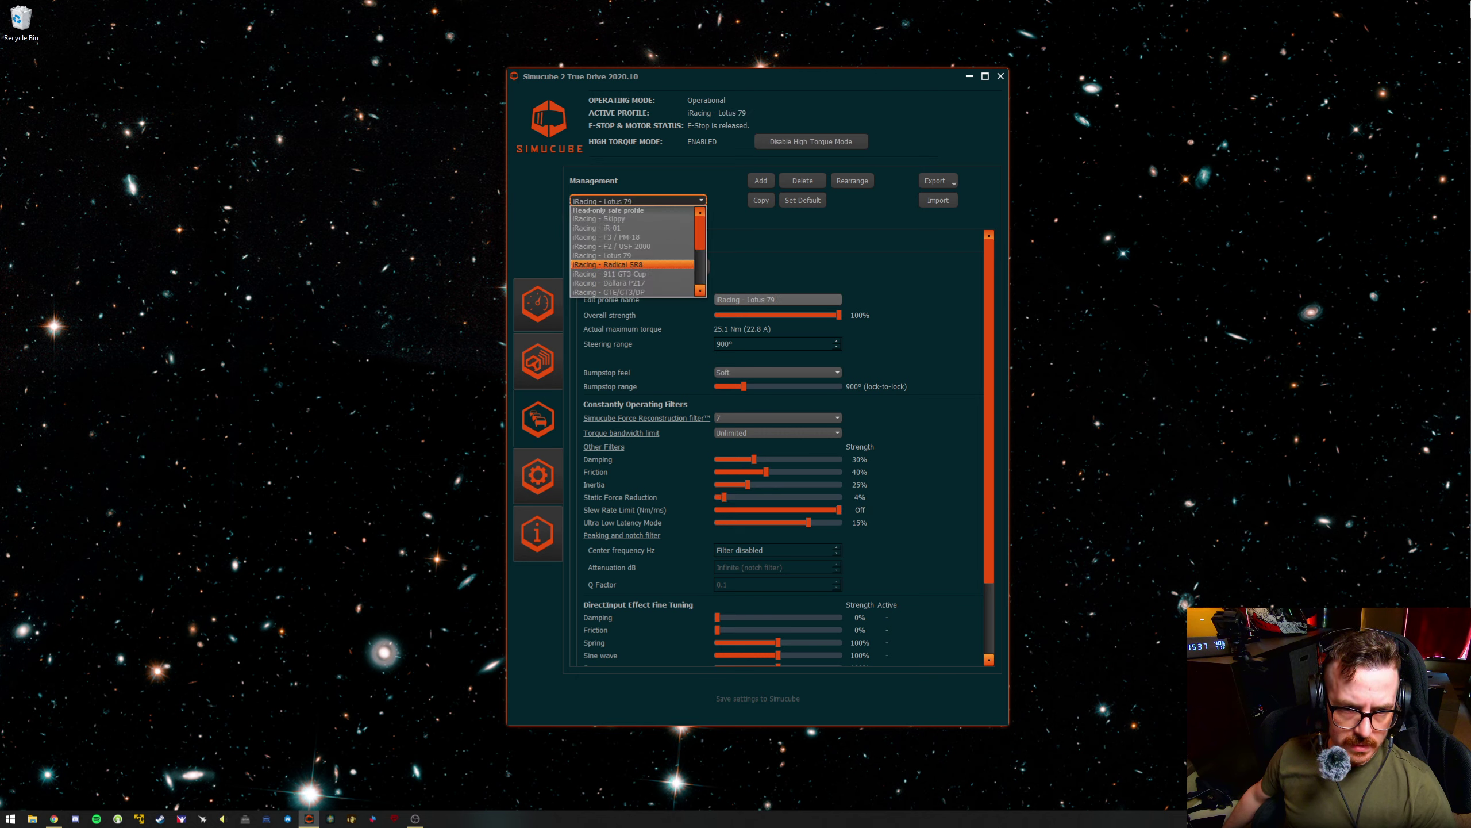
{"action": "left_click", "coordinate": [637, 264]}
{"action": "left_click", "coordinate": [637, 200]}
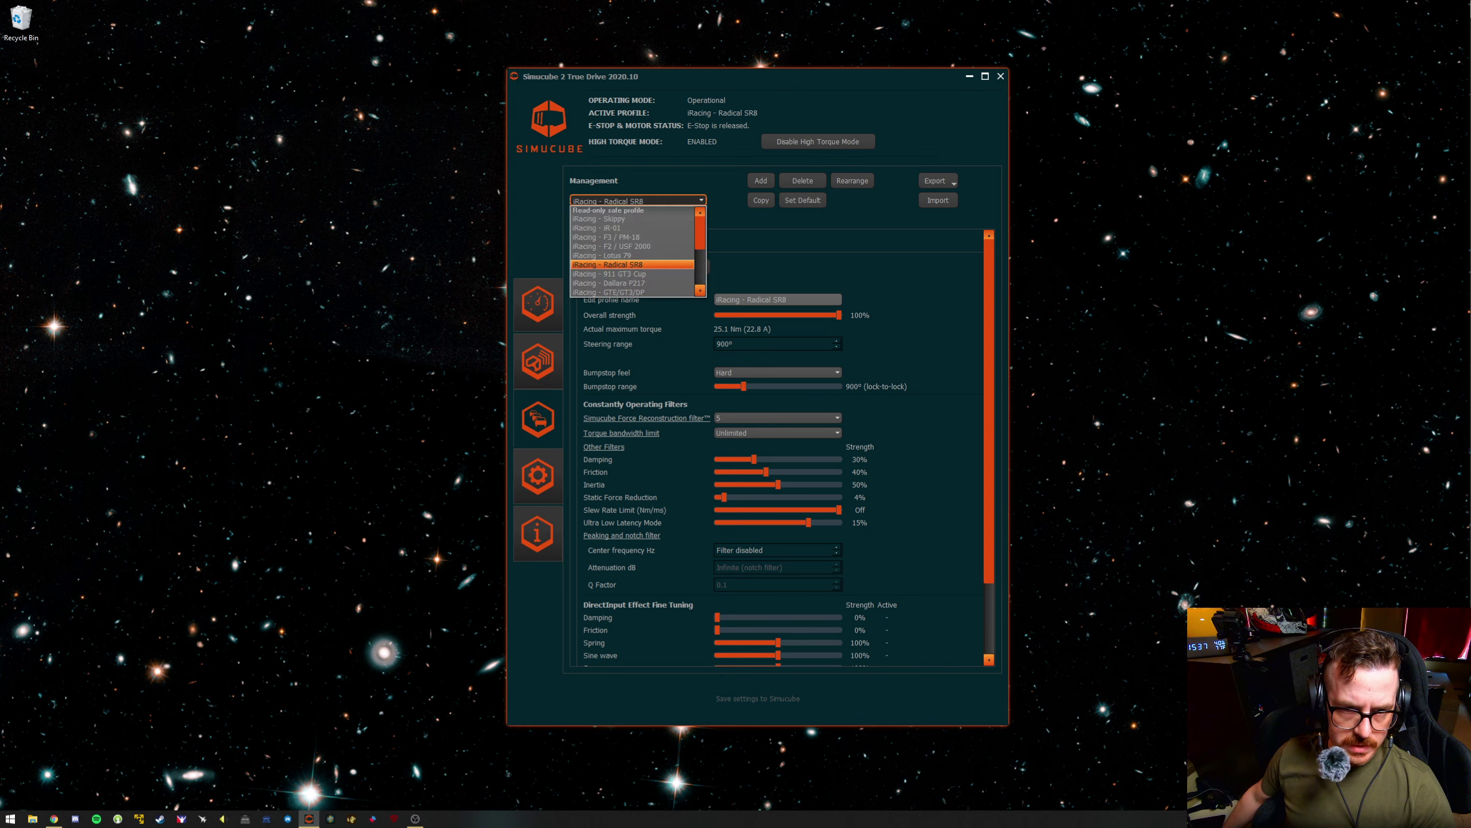
{"action": "left_click", "coordinate": [638, 273]}
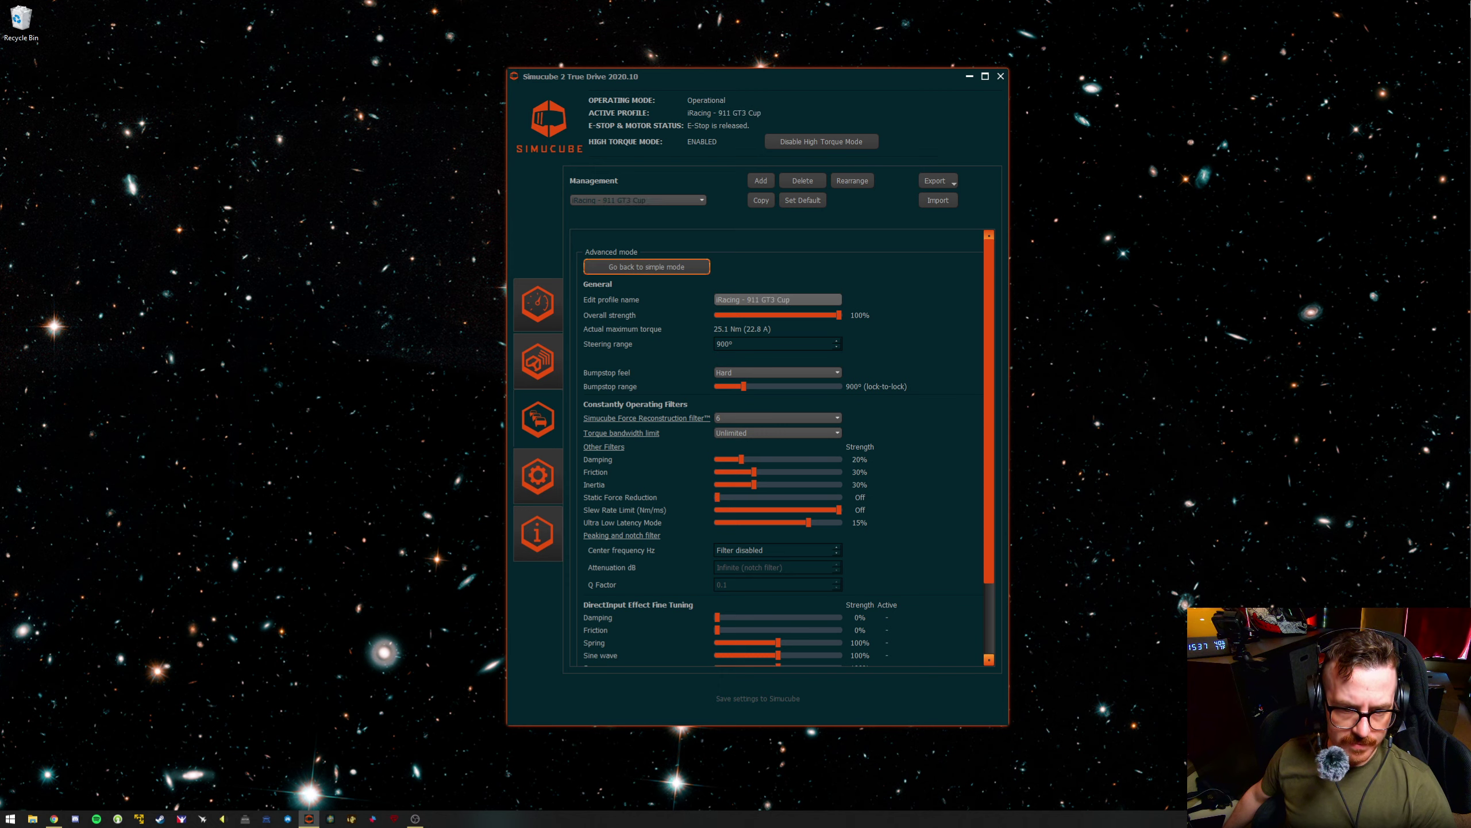
{"action": "left_click", "coordinate": [638, 200]}
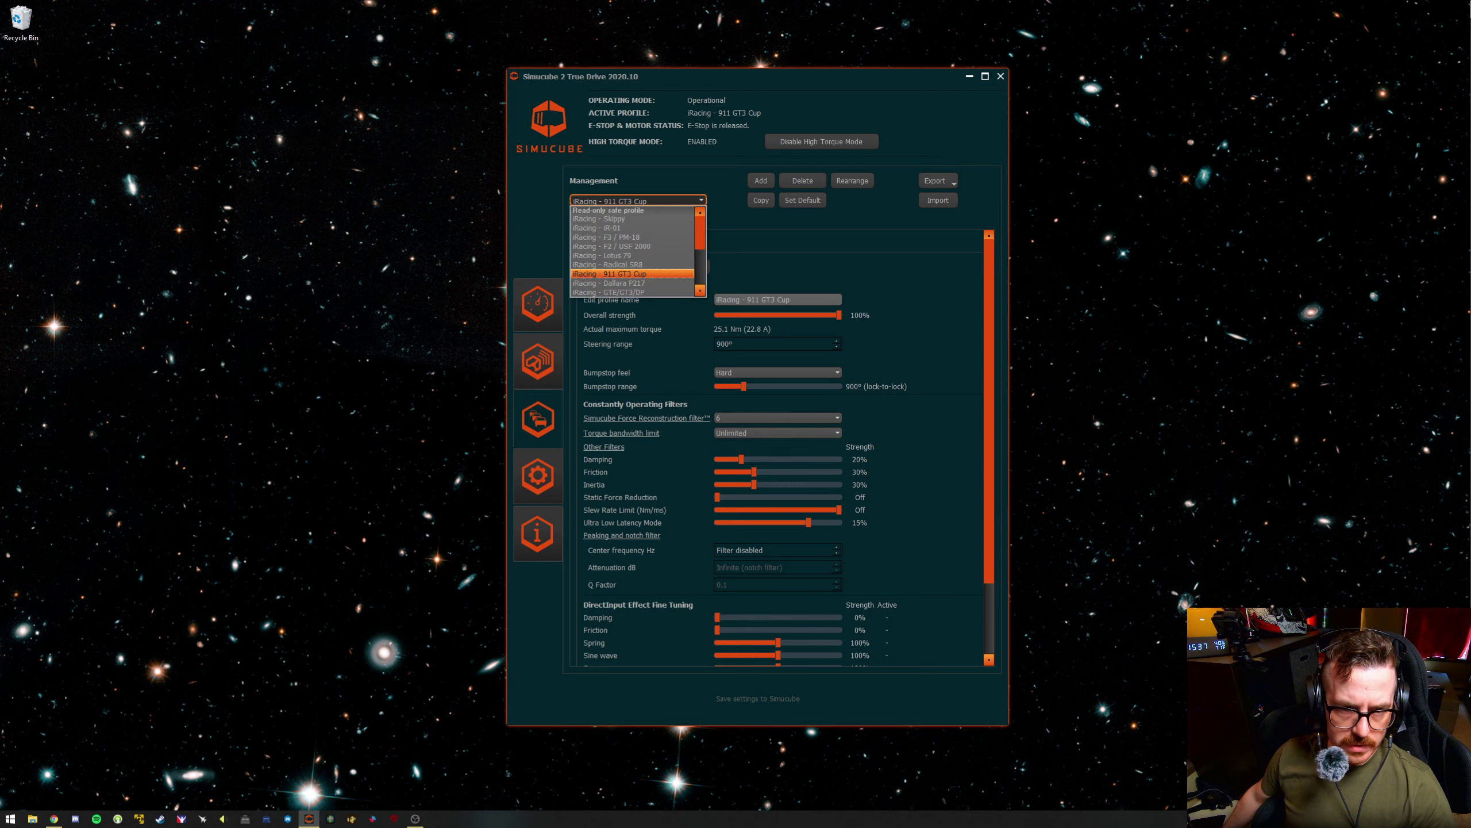
{"action": "left_click", "coordinate": [638, 283]}
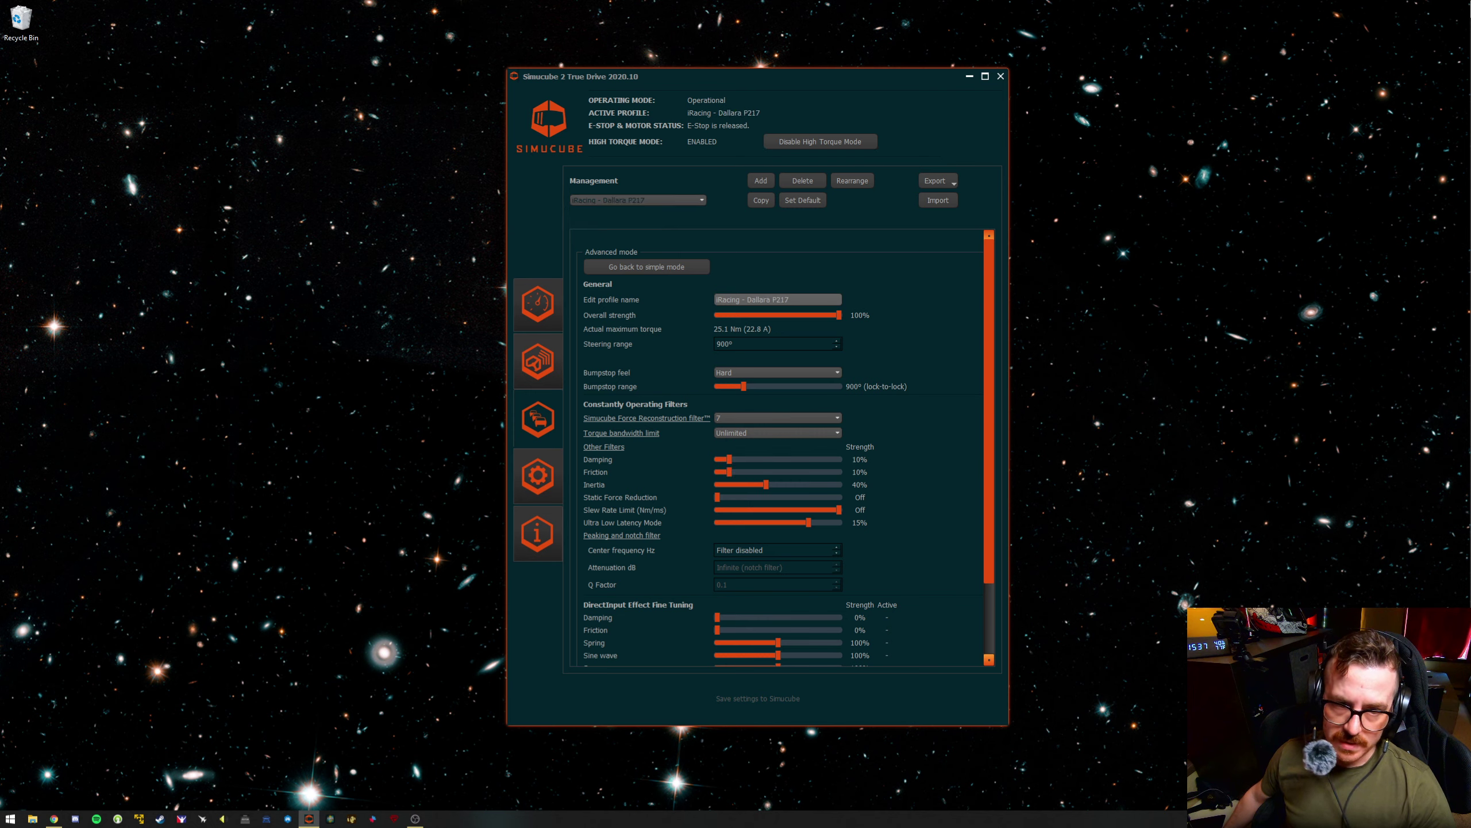
- Load the iRacing - GTE/GT3/DP profile to examine its damping, friction and inertia settings
{"action": "left_click", "coordinate": [637, 200]}
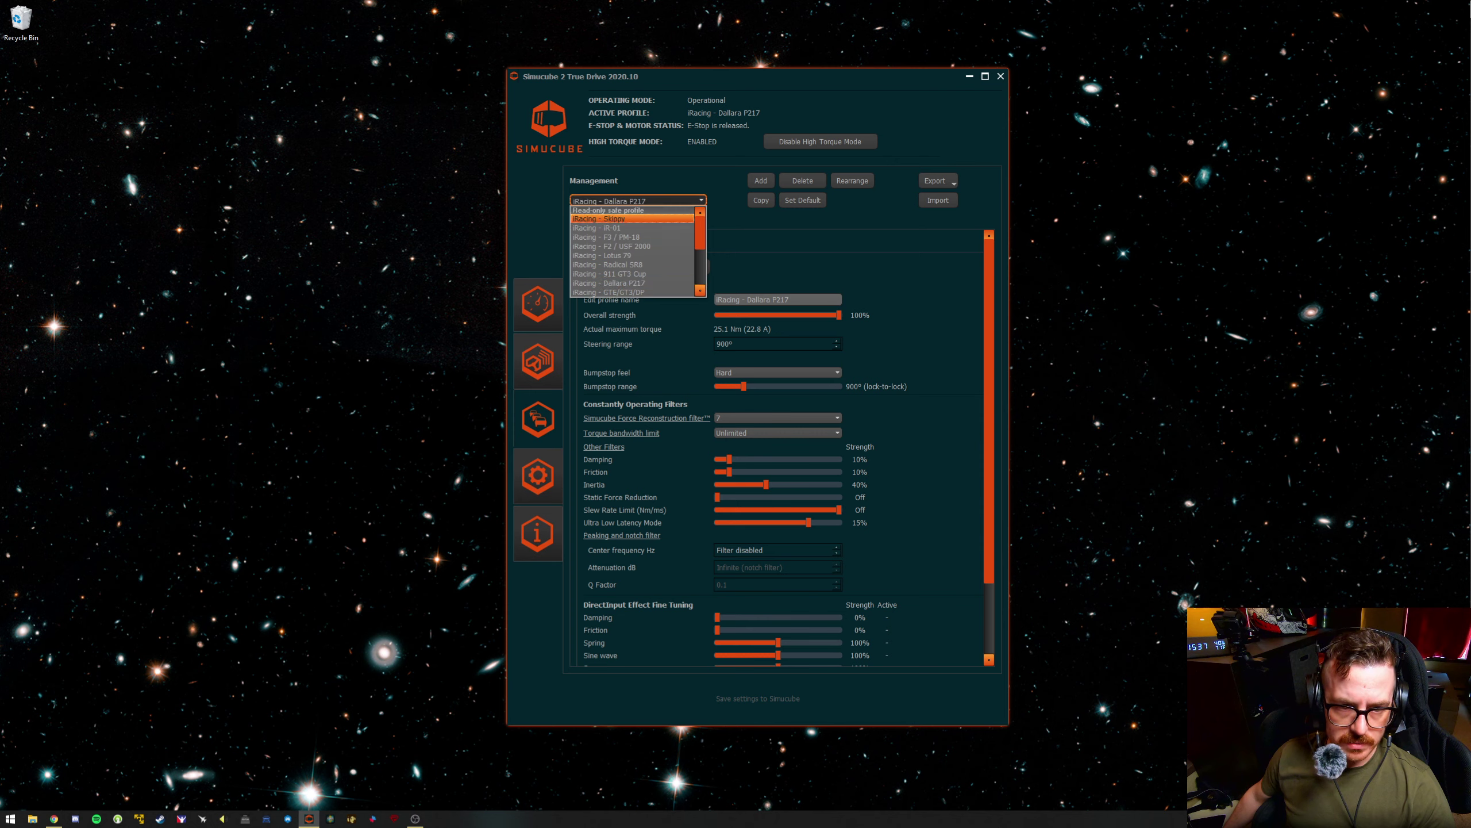
{"action": "key", "text": "Down"}
{"action": "key", "text": "Down"}
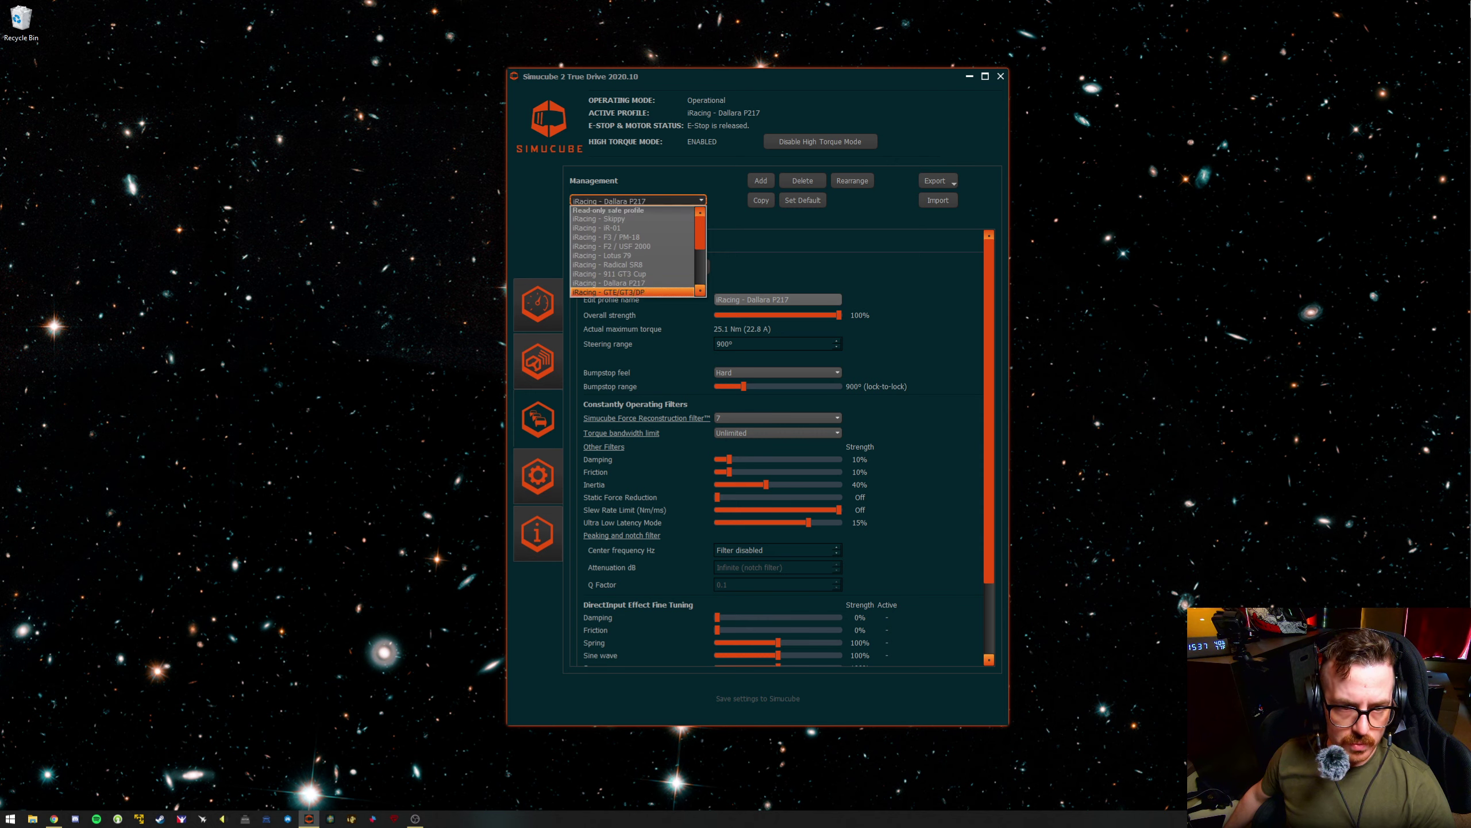
{"action": "key", "text": "Return"}
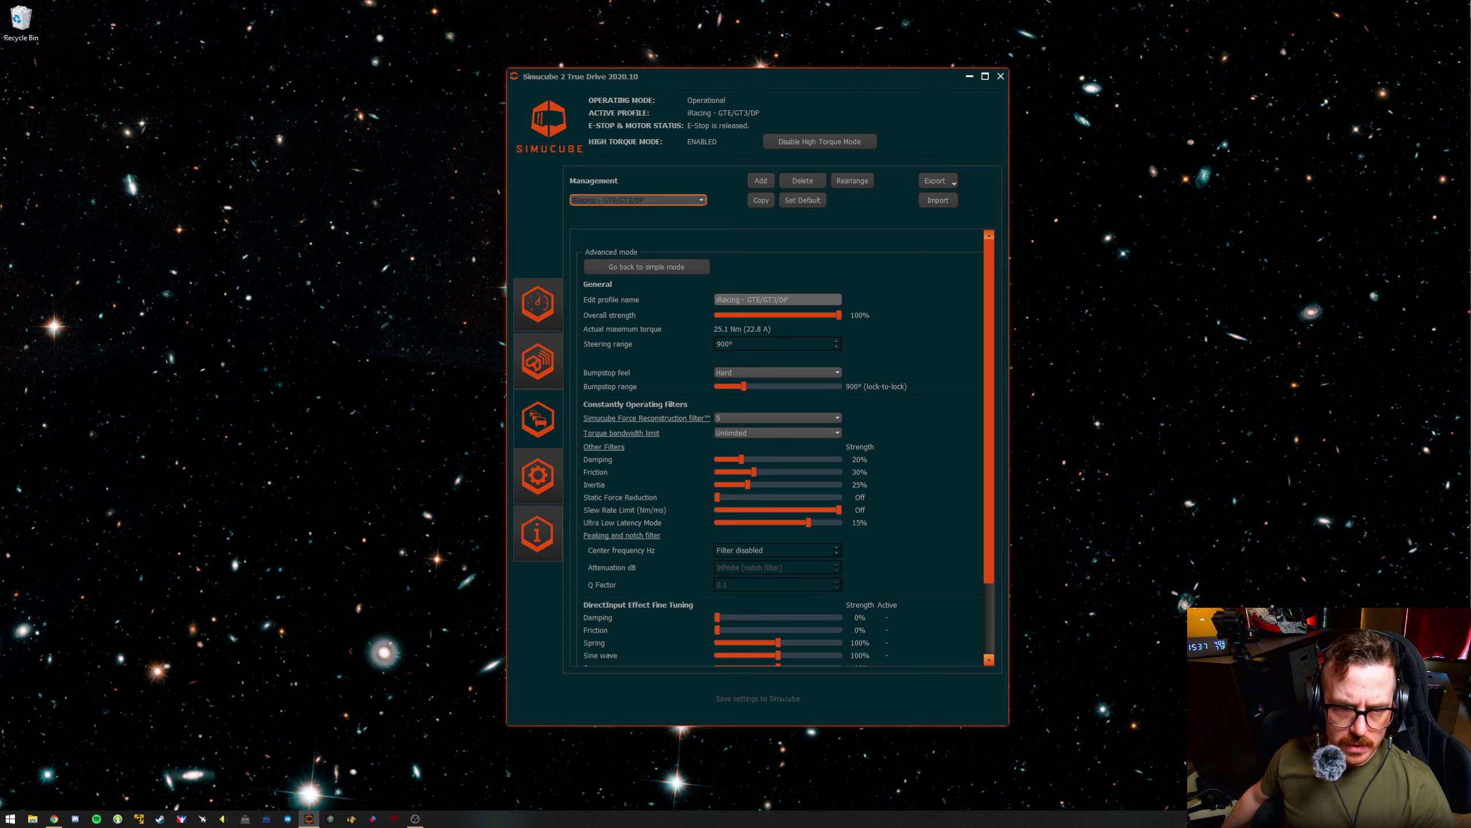
- Return to the iRacing - Skippy profile for review, and load the iRacing - Radical SR8 profile to examine its filters
{"action": "left_click", "coordinate": [637, 200]}
{"action": "left_click", "coordinate": [632, 219]}
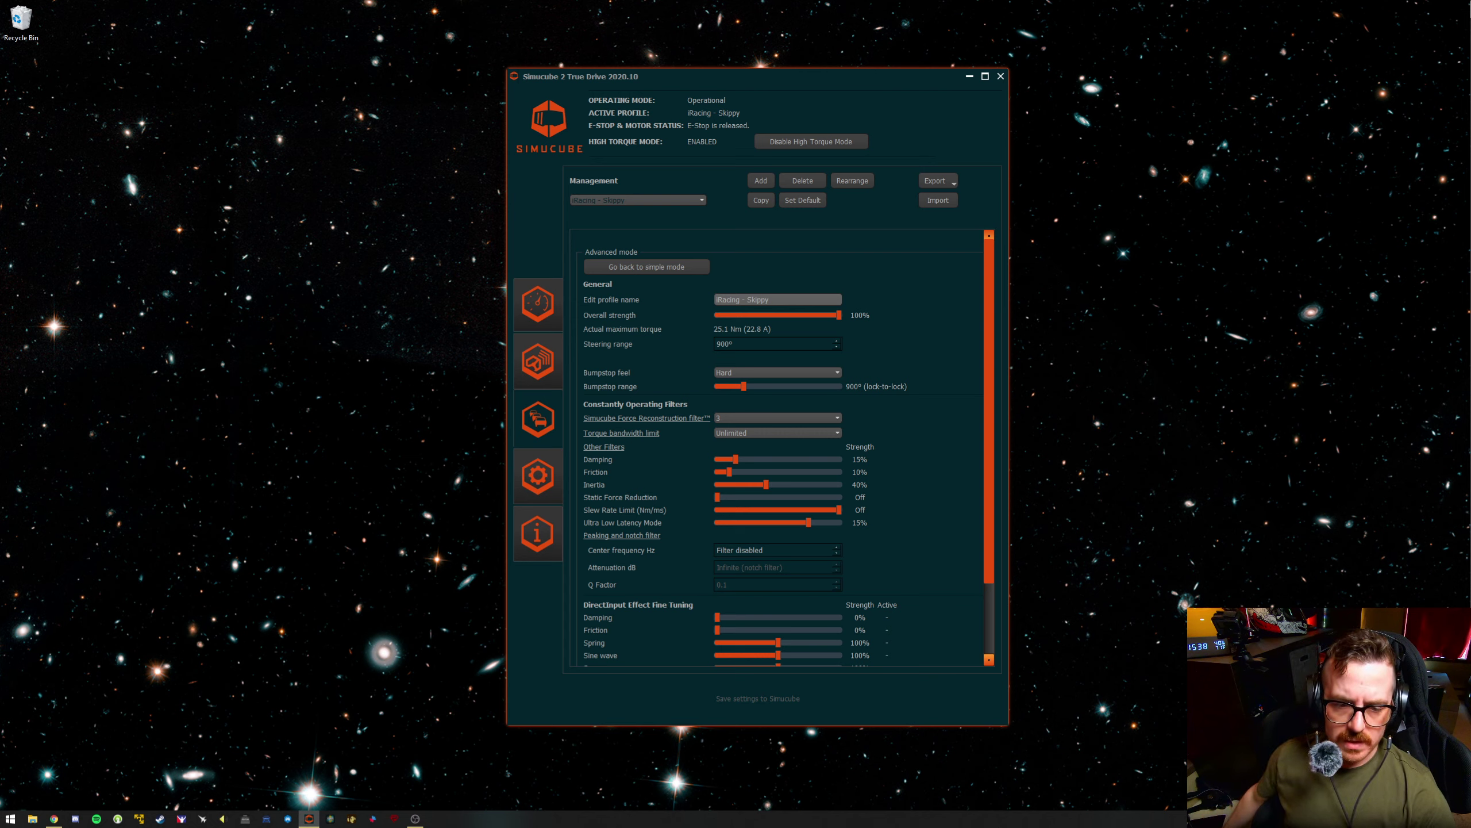
{"action": "left_click", "coordinate": [638, 200]}
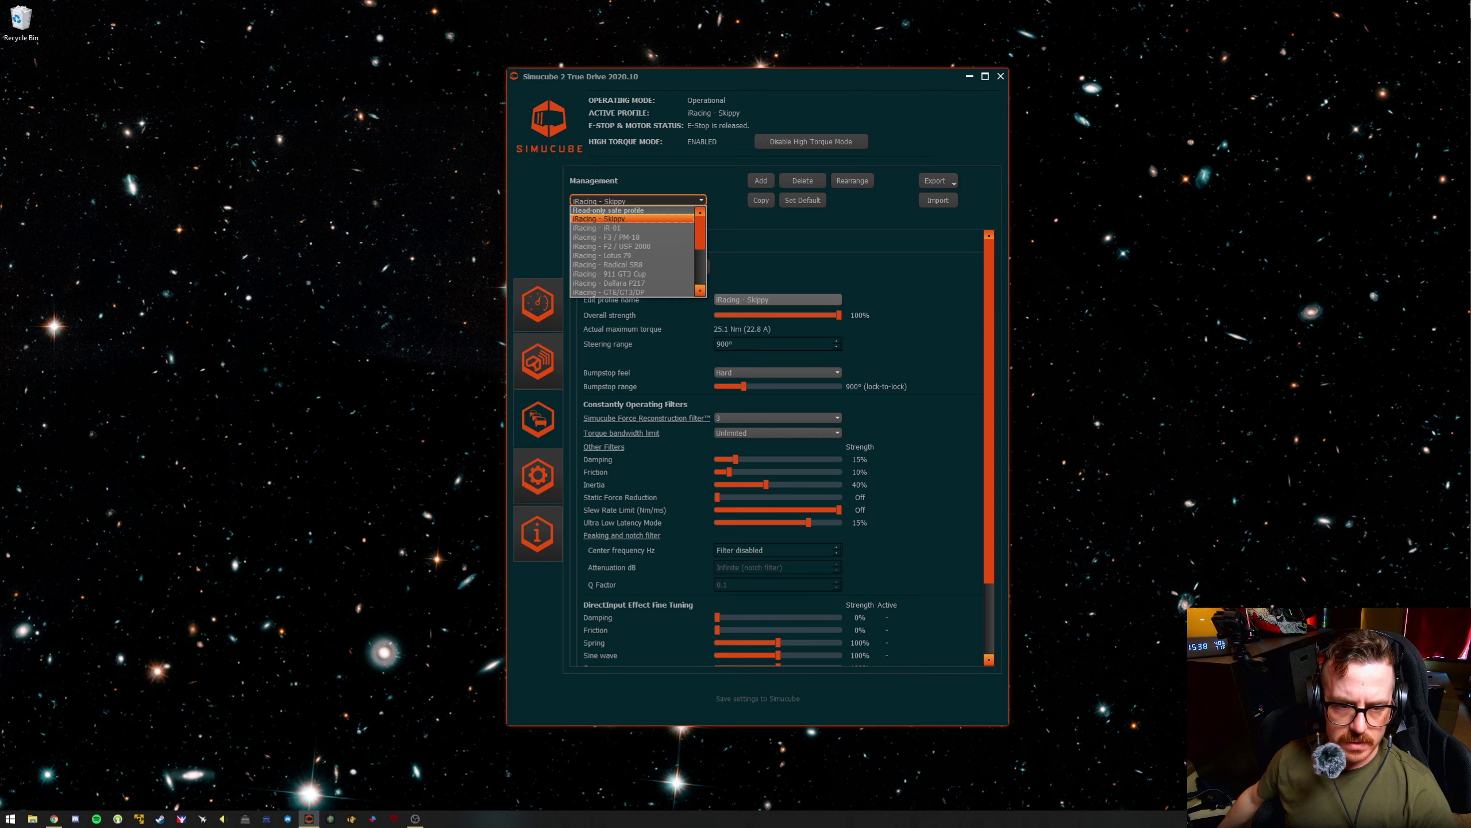
{"action": "left_click", "coordinate": [604, 264]}
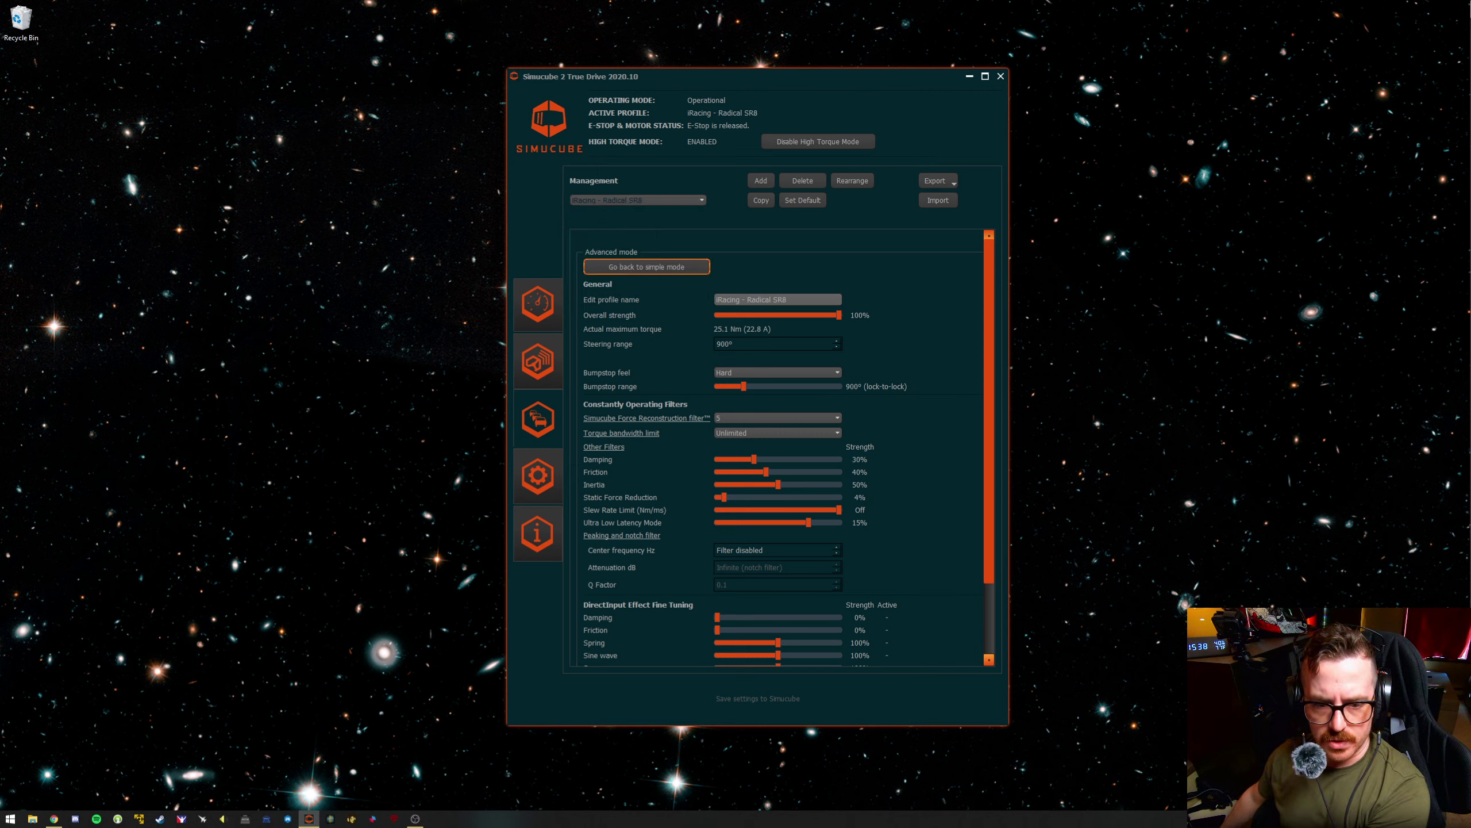
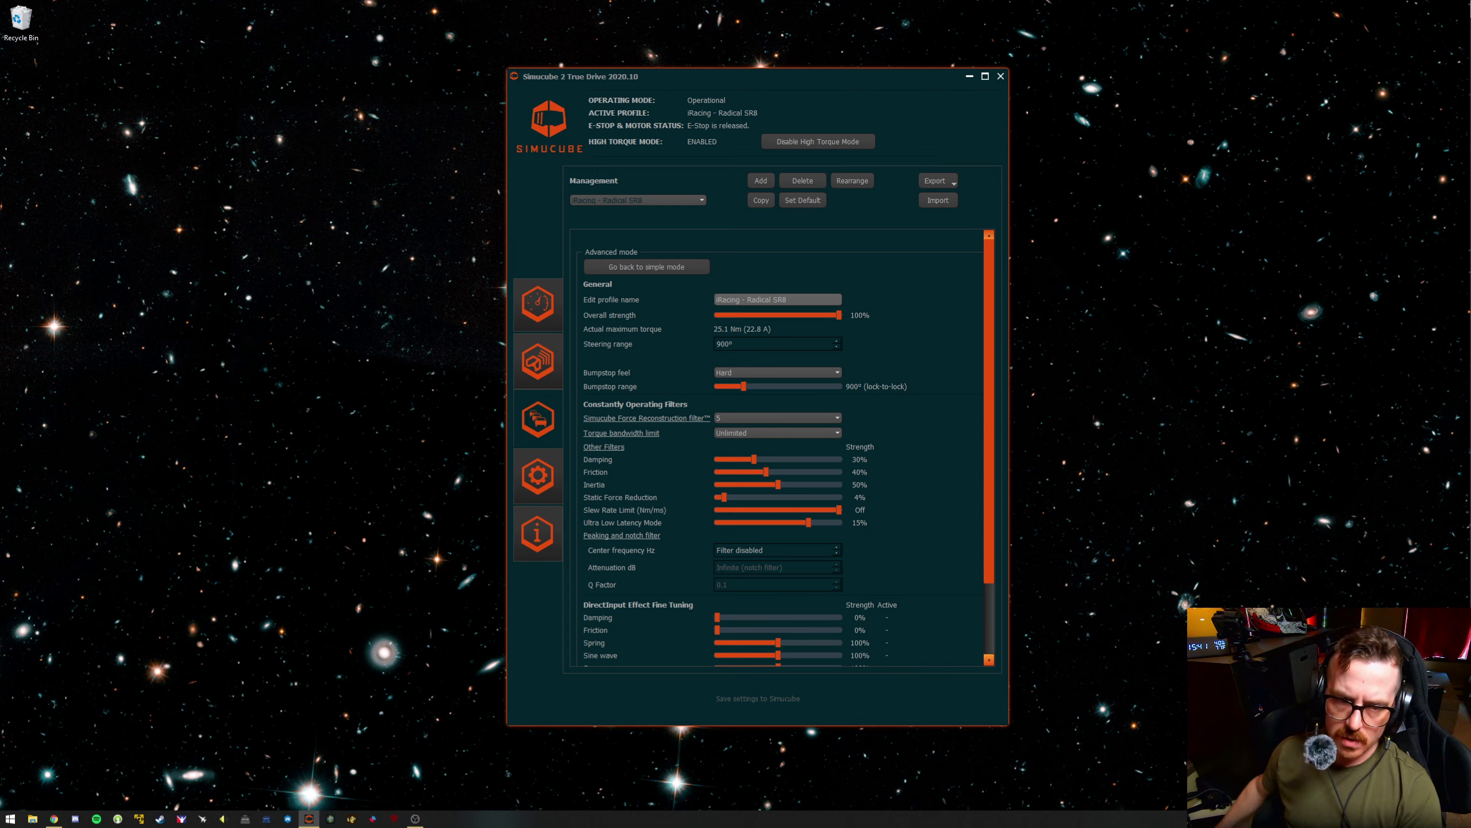
- Load the iRacing - F3 / PM-18 profile to examine its filter settings
{"action": "key", "text": "alt+Down"}
{"action": "key", "text": "Up"}
{"action": "key", "text": "Up"}
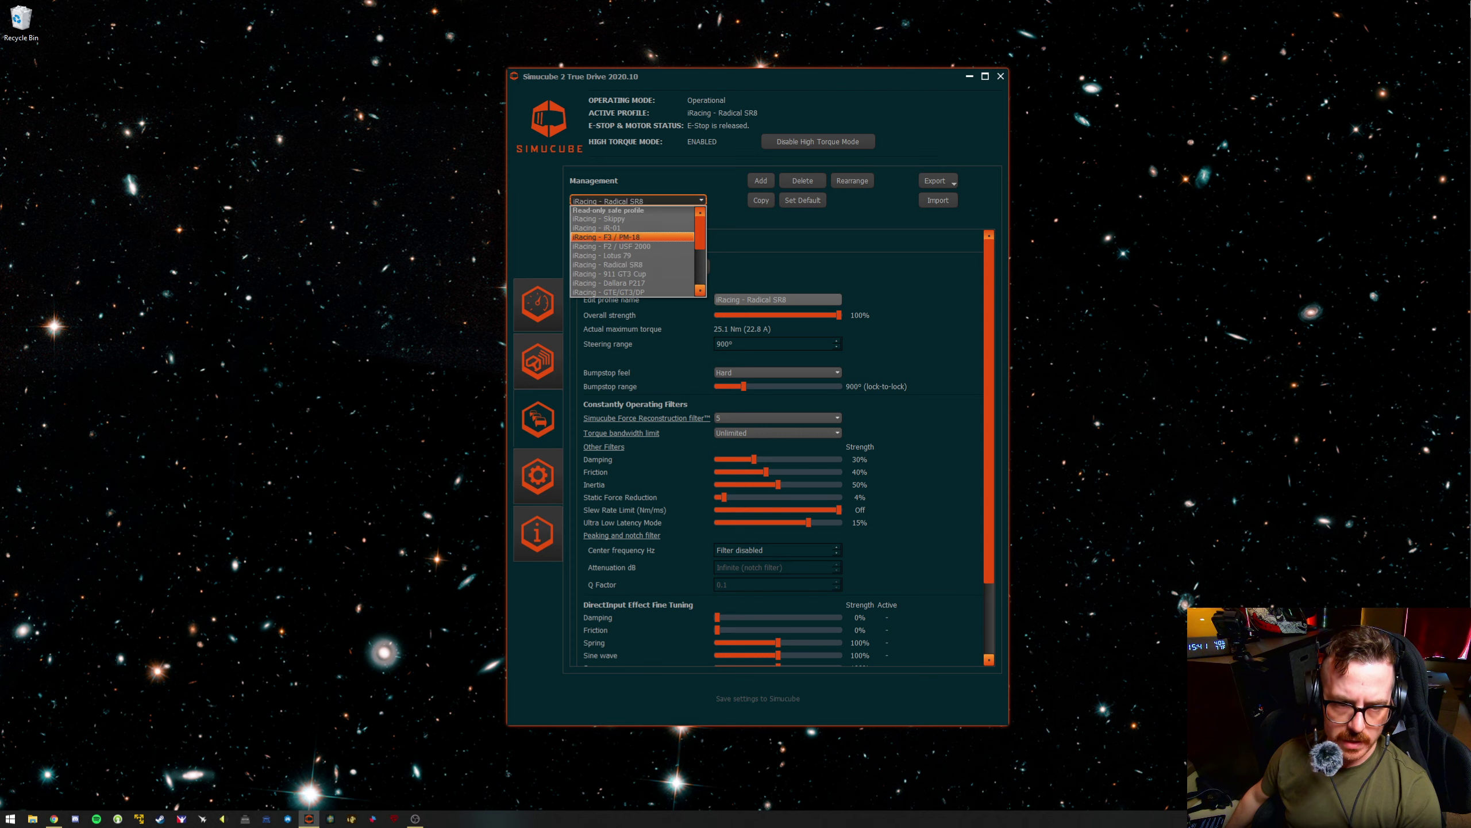
{"action": "key", "text": "Return"}
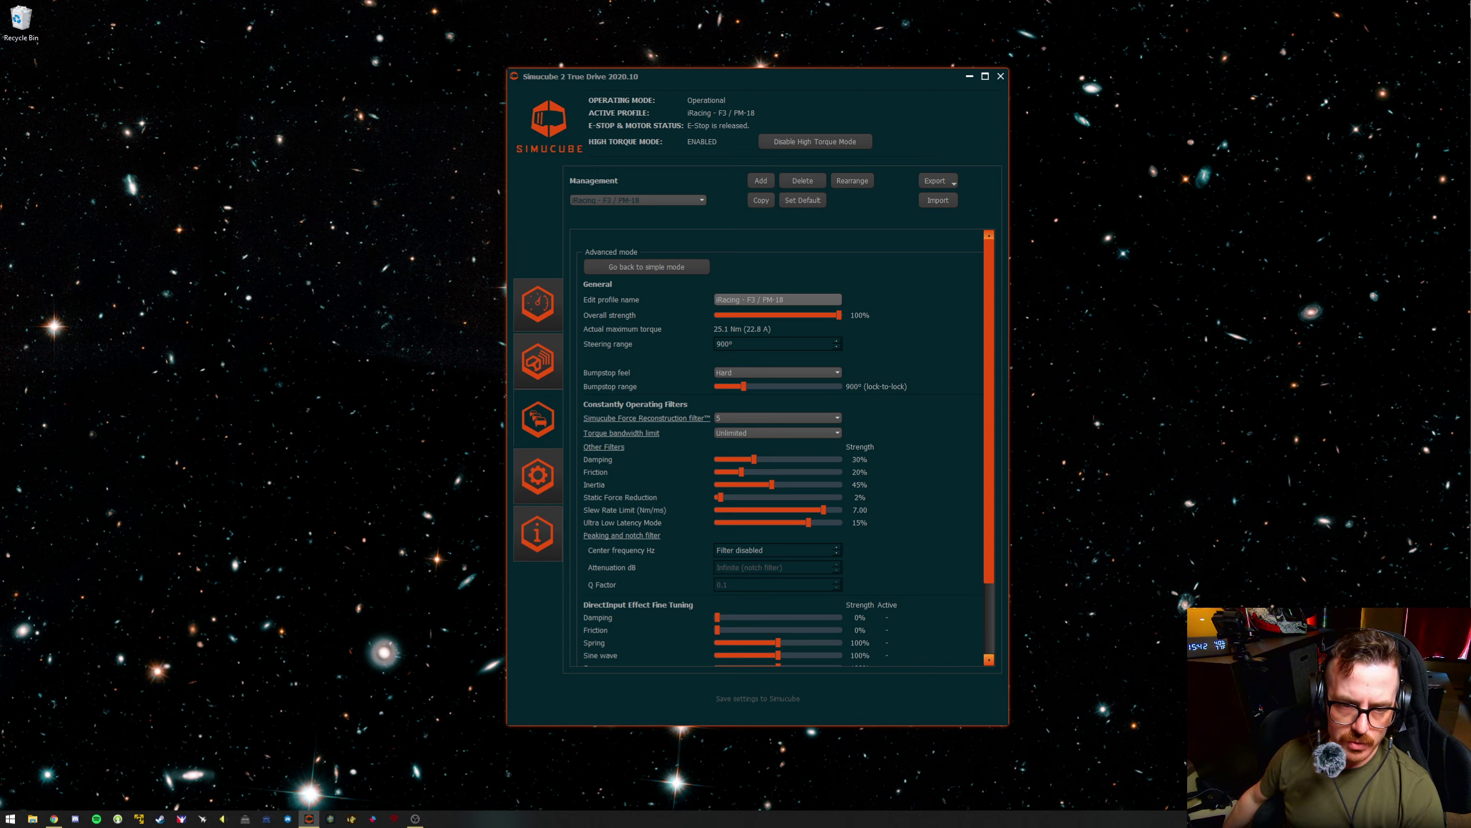
{"action": "left_click", "coordinate": [638, 200]}
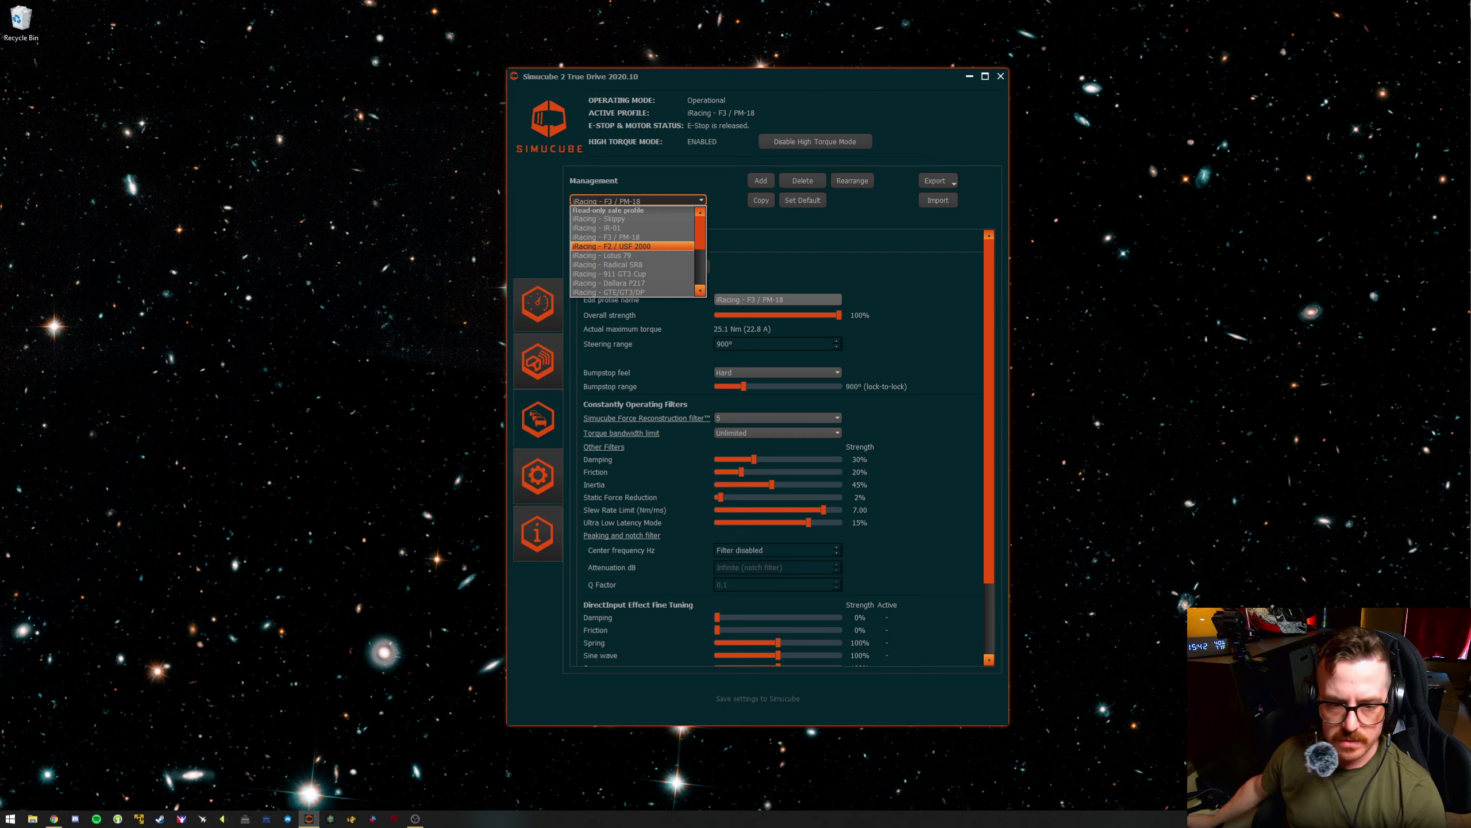
{"action": "key", "text": "Escape"}
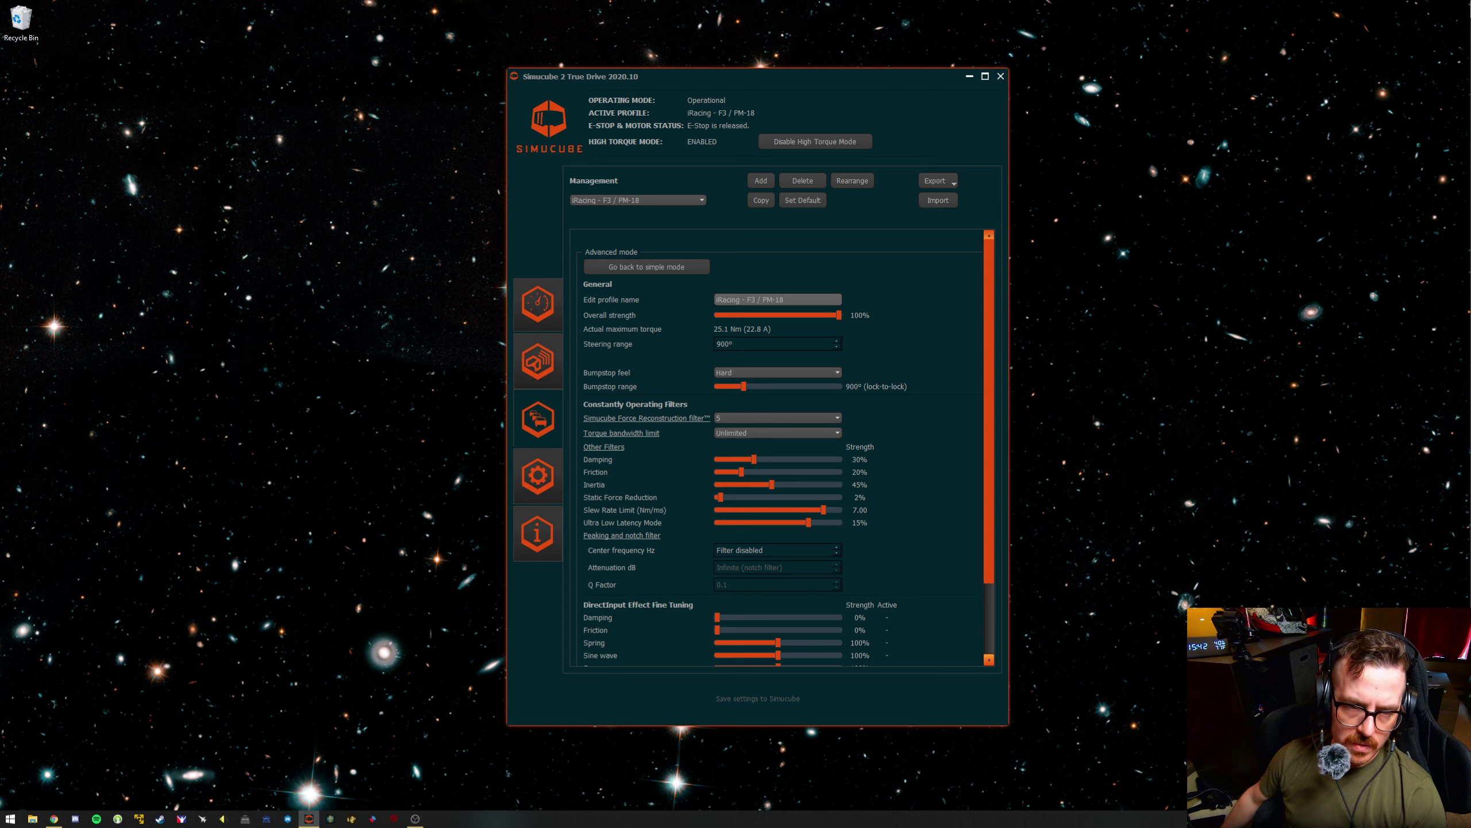
{"action": "left_click", "coordinate": [638, 201]}
{"action": "left_click", "coordinate": [639, 235]}
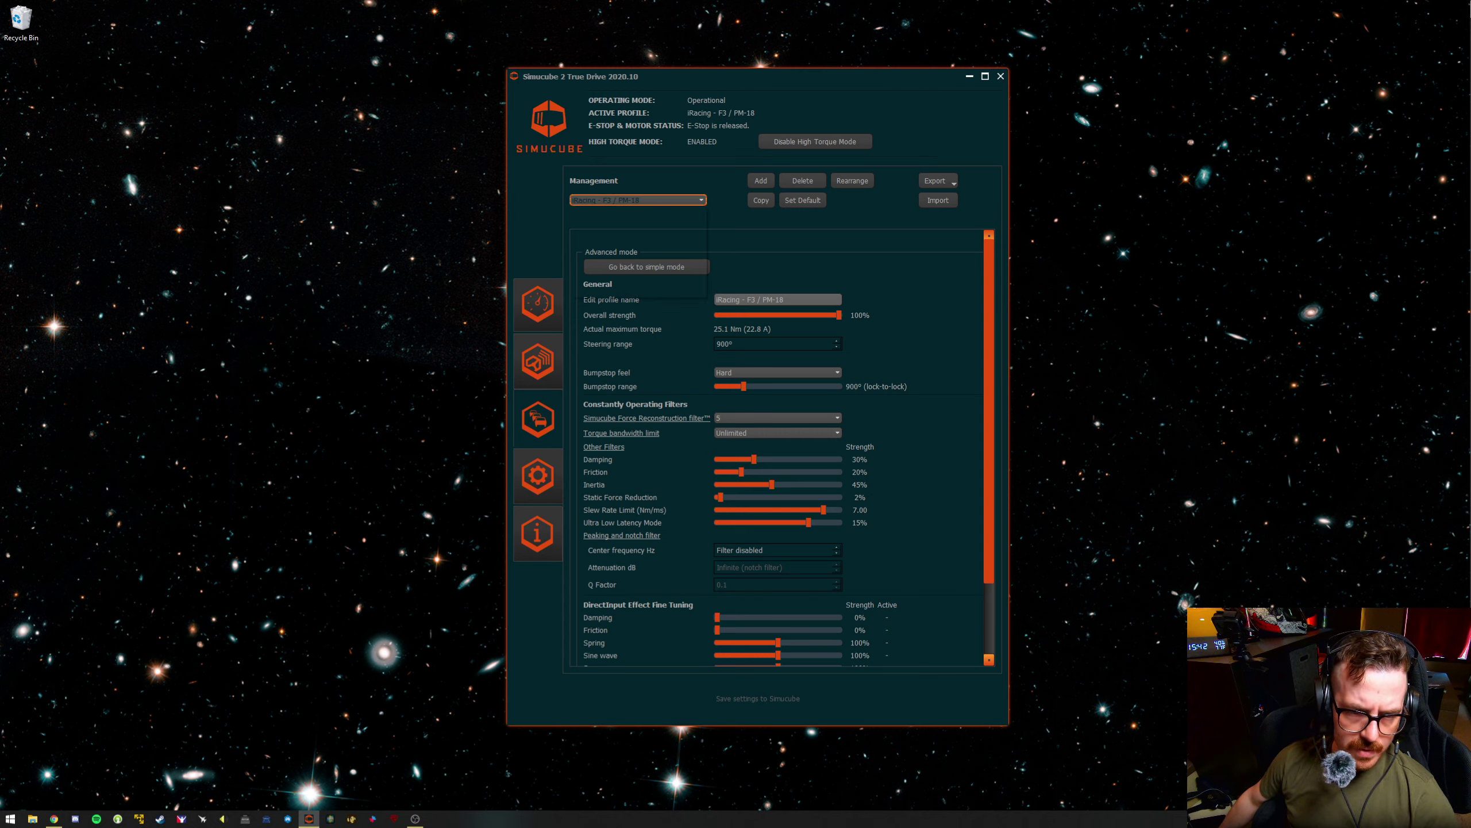
- Load the iRacing - Dallara P217 profile and return to the iRacing - Radical SR8 profile to compare their filters
{"action": "left_click", "coordinate": [637, 200]}
{"action": "left_click", "coordinate": [608, 282]}
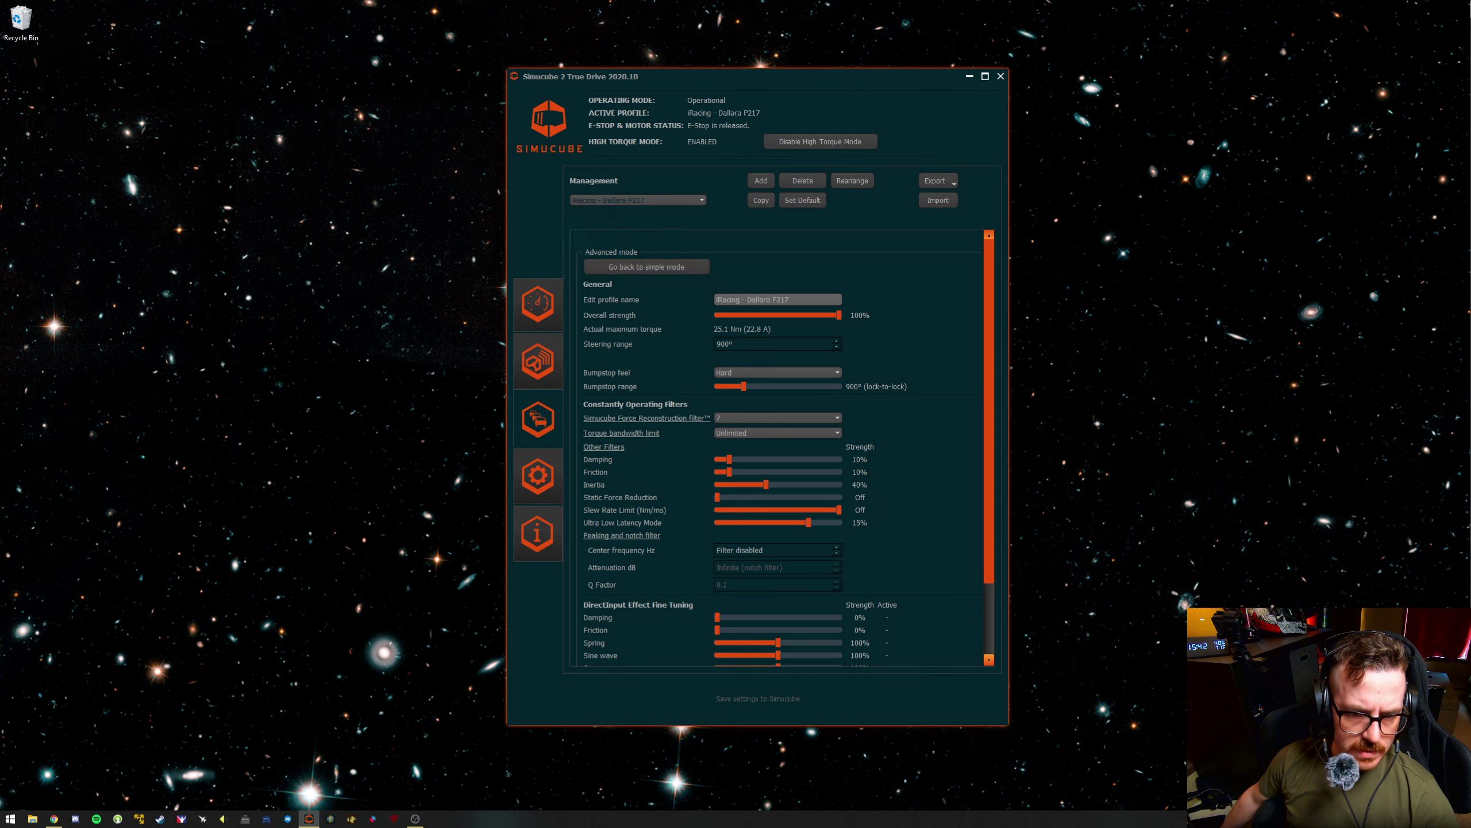
{"action": "left_click", "coordinate": [637, 200]}
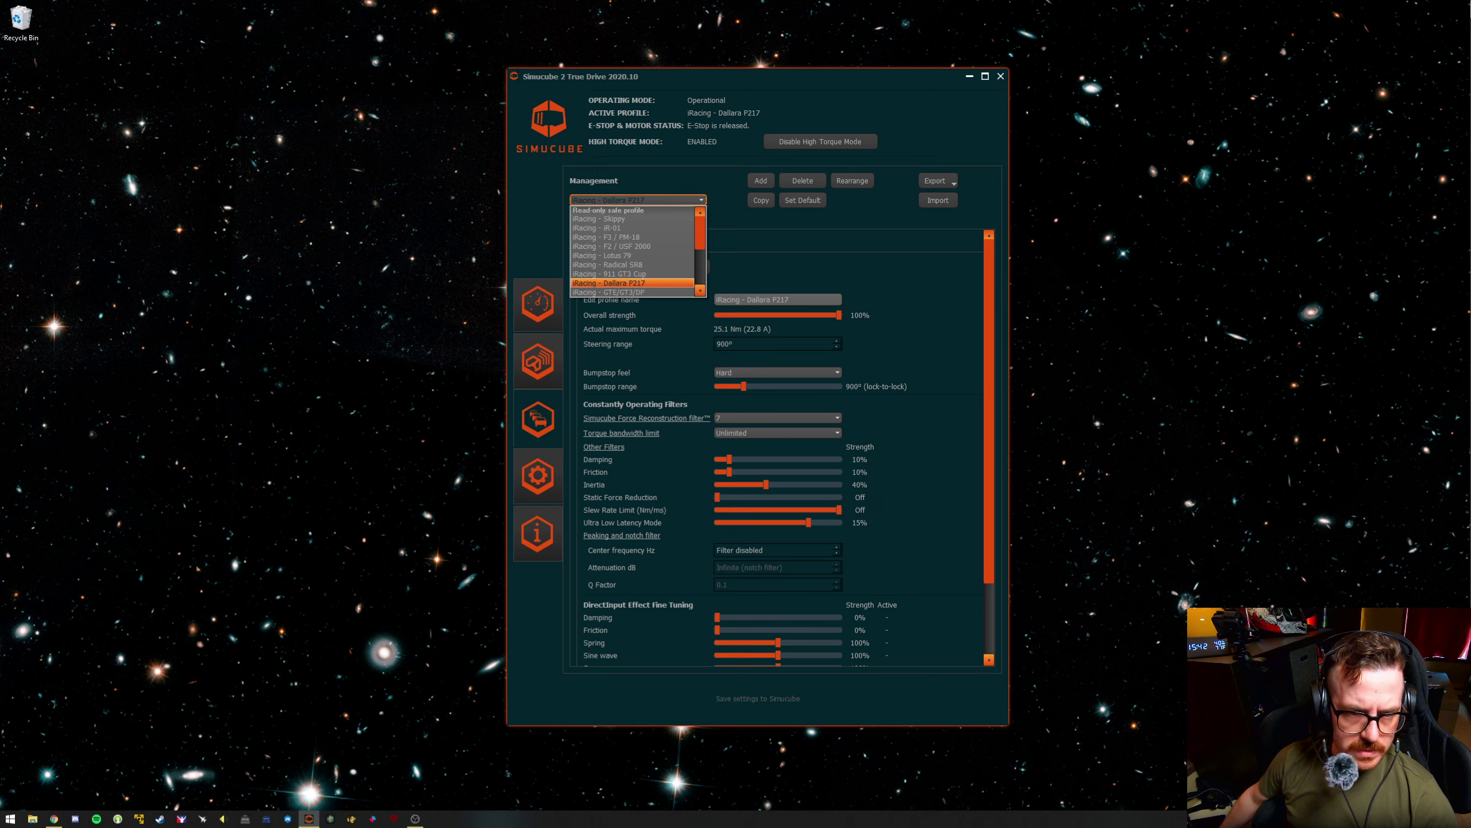
{"action": "key", "text": "Return"}
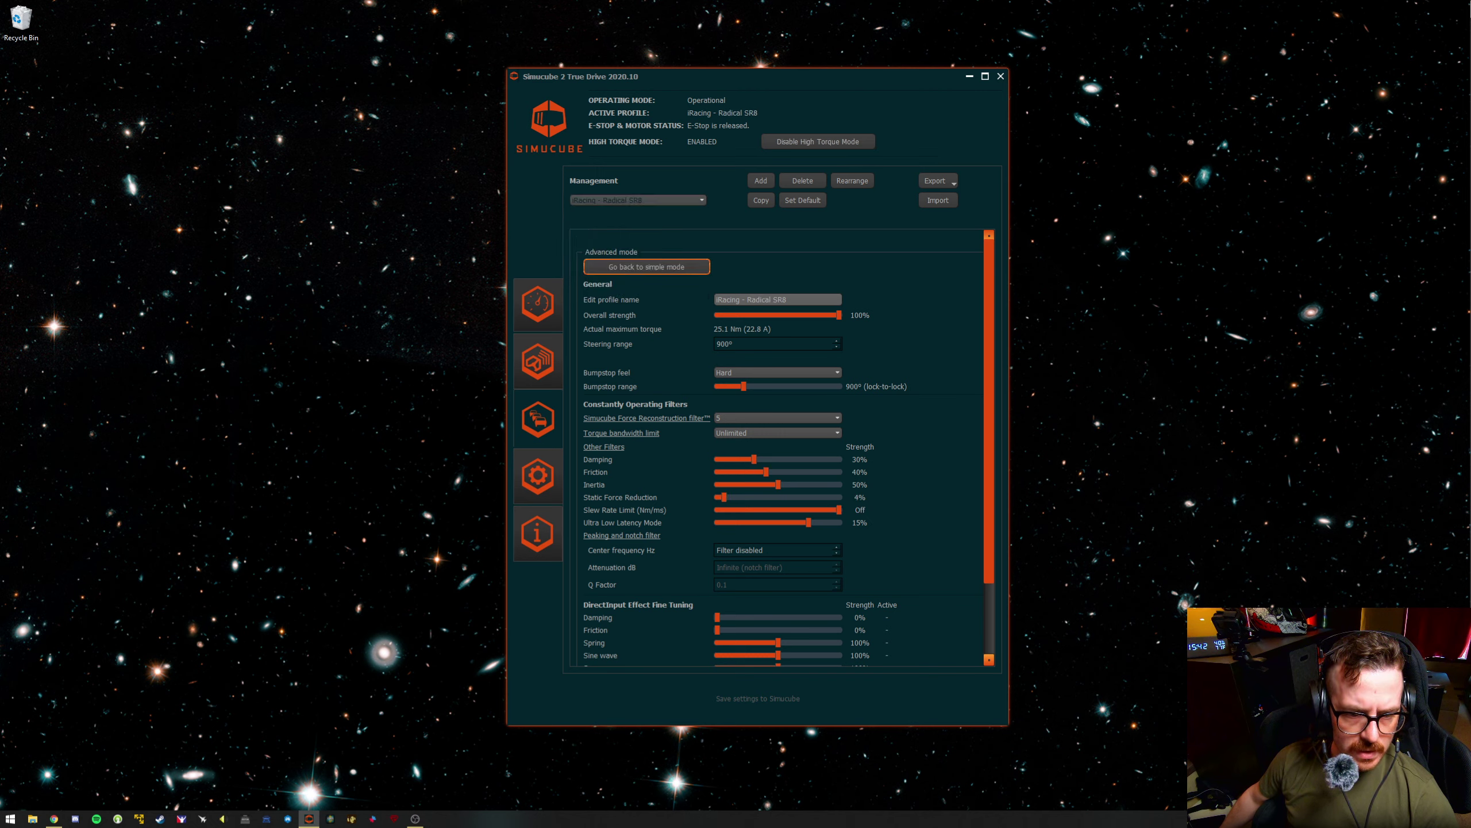
- Load the iRacing - Lotus 79 profile to check its filter strengths
{"action": "key", "text": "shift+Tab"}
{"action": "key", "text": "alt+Down"}
{"action": "key", "text": "Down"}
{"action": "key", "text": "Down"}
{"action": "key", "text": "Down"}
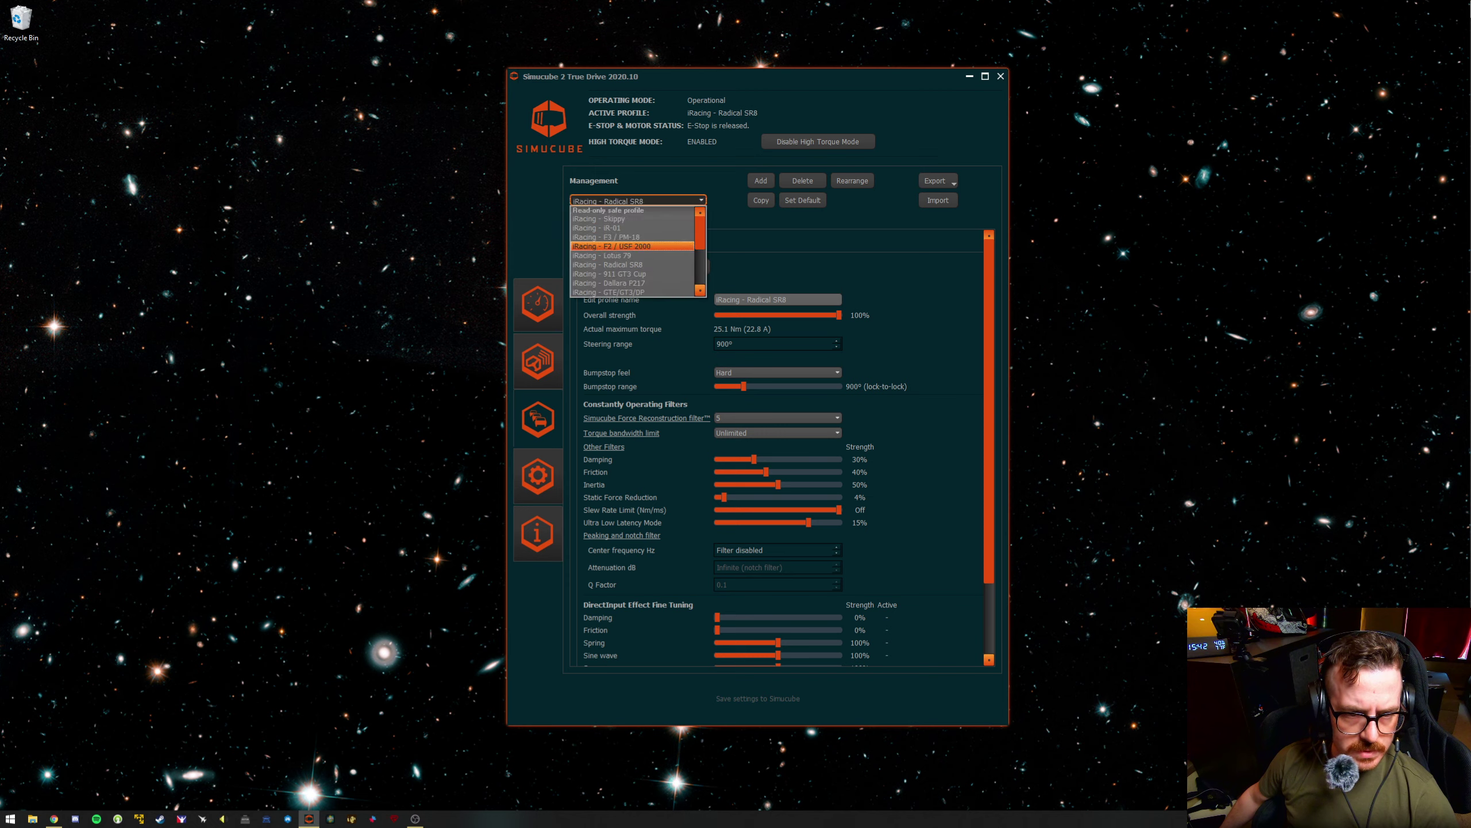
{"action": "key", "text": "Escape"}
{"action": "key", "text": "Up"}
{"action": "key", "text": "alt+Down"}
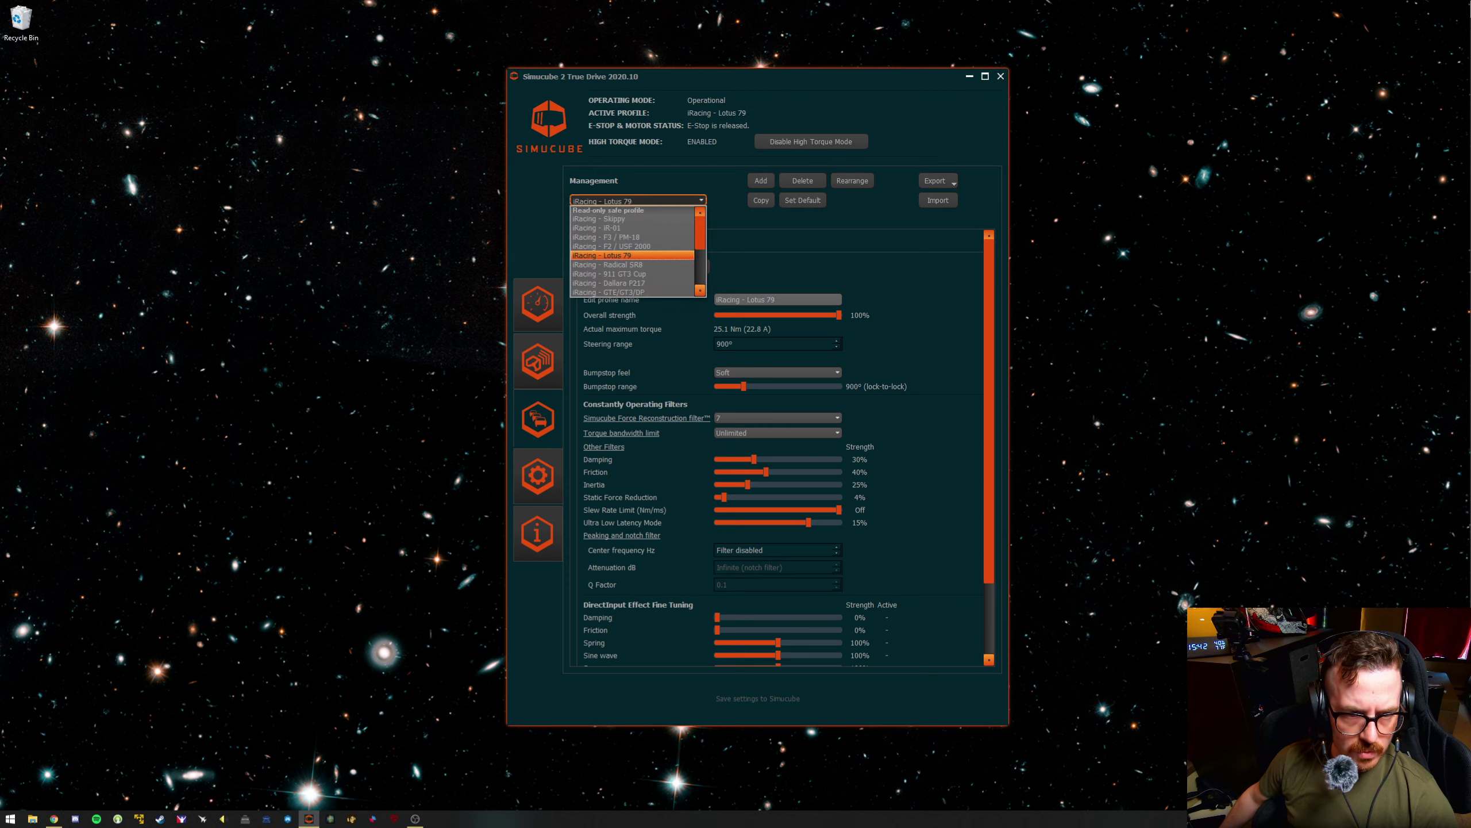
- Load the iRacing - Skippy profile to check its damping, friction and inertia settings
{"action": "key", "text": "Up"}
{"action": "key", "text": "Up"}
{"action": "key", "text": "Up"}
{"action": "key", "text": "Up"}
{"action": "key", "text": "Return"}
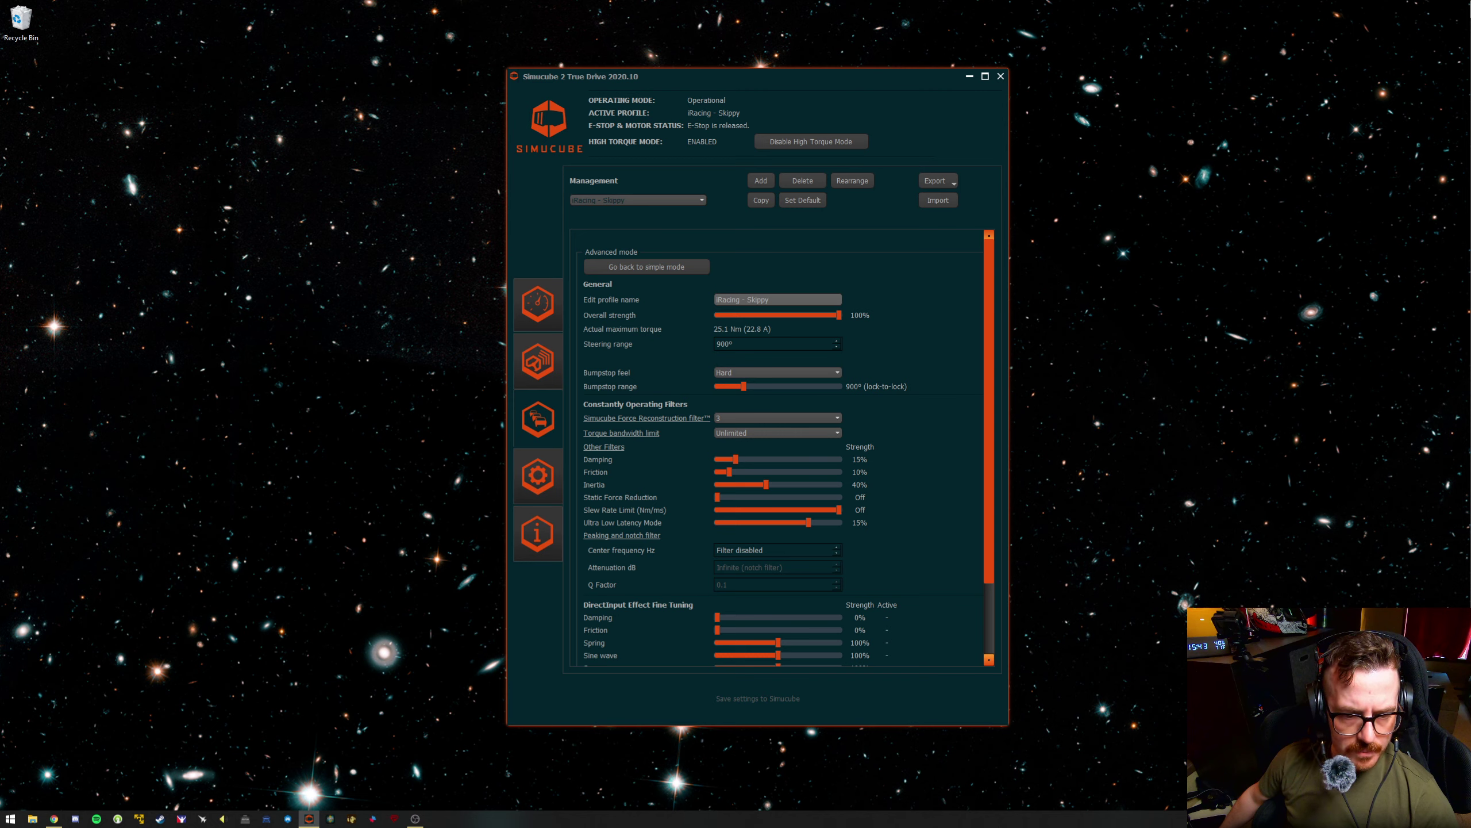
- Load the iRacing - F3 / PM-18 and iRacing - F2 / USF 2000 profiles one after another to compare their filters
{"action": "key", "text": "alt+Down"}
{"action": "key", "text": "Down"}
{"action": "key", "text": "Down"}
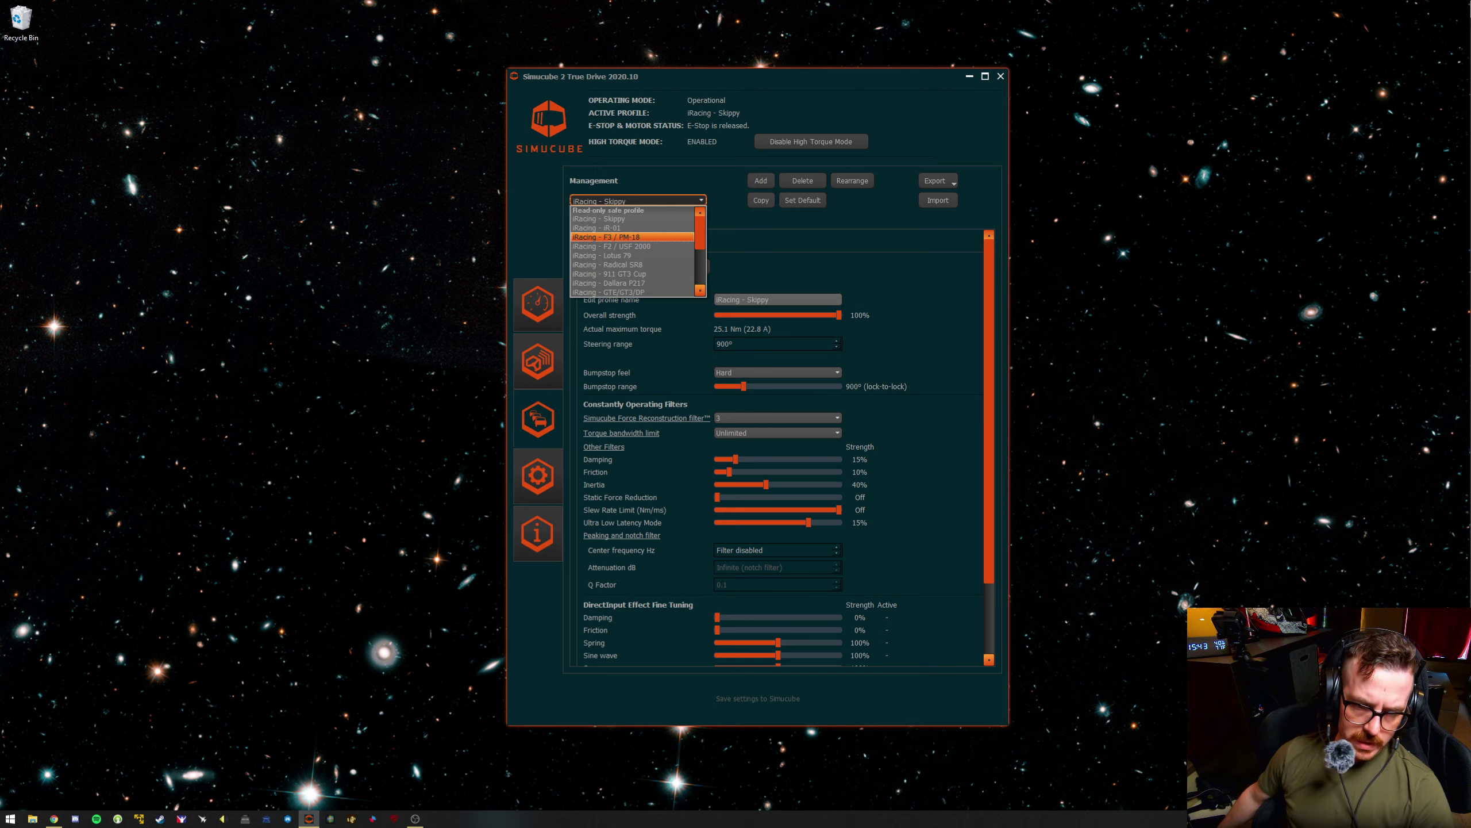
{"action": "key", "text": "Return"}
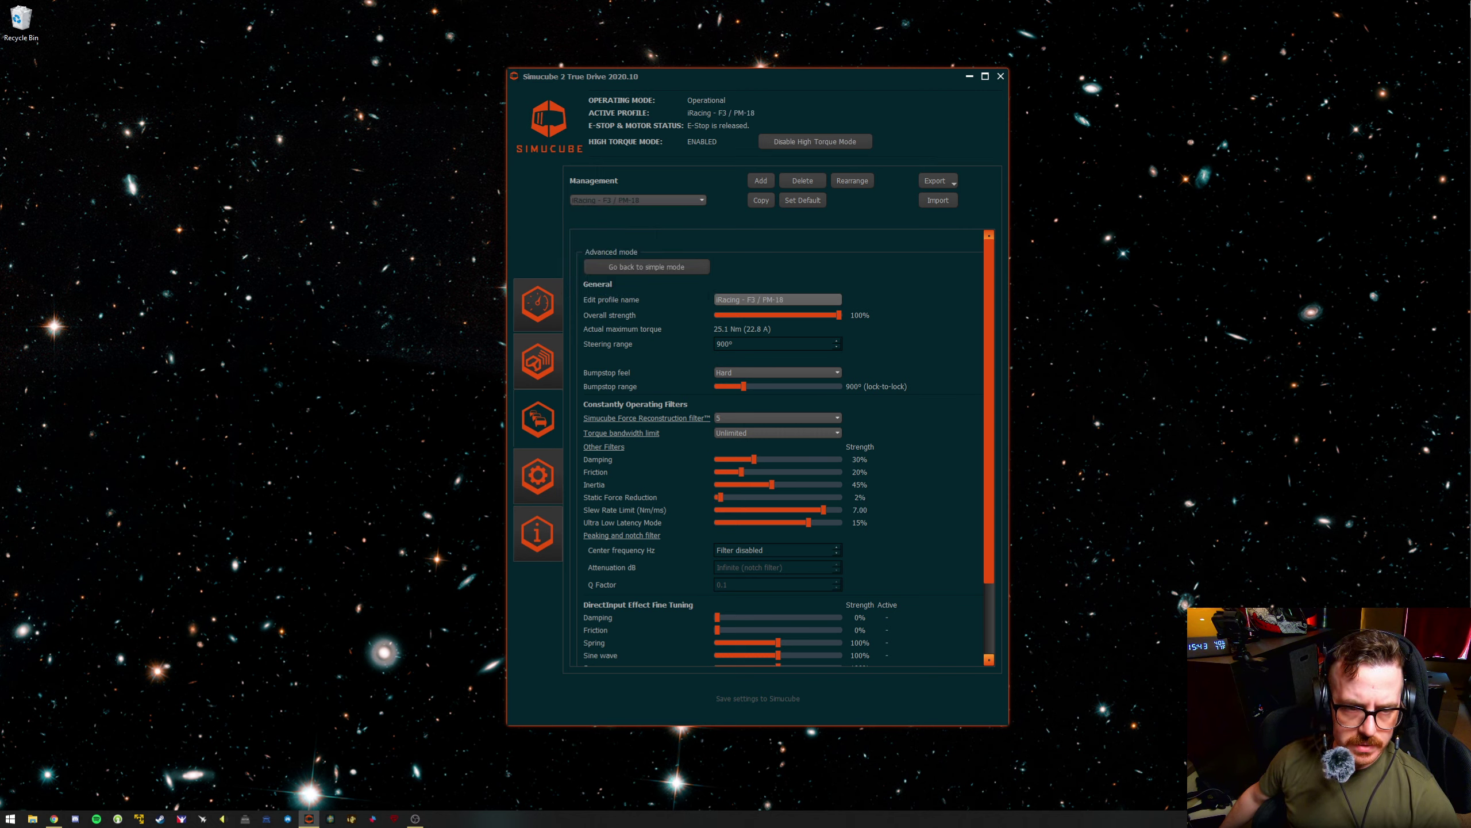
{"action": "key", "text": "alt+Down"}
{"action": "key", "text": "Down"}
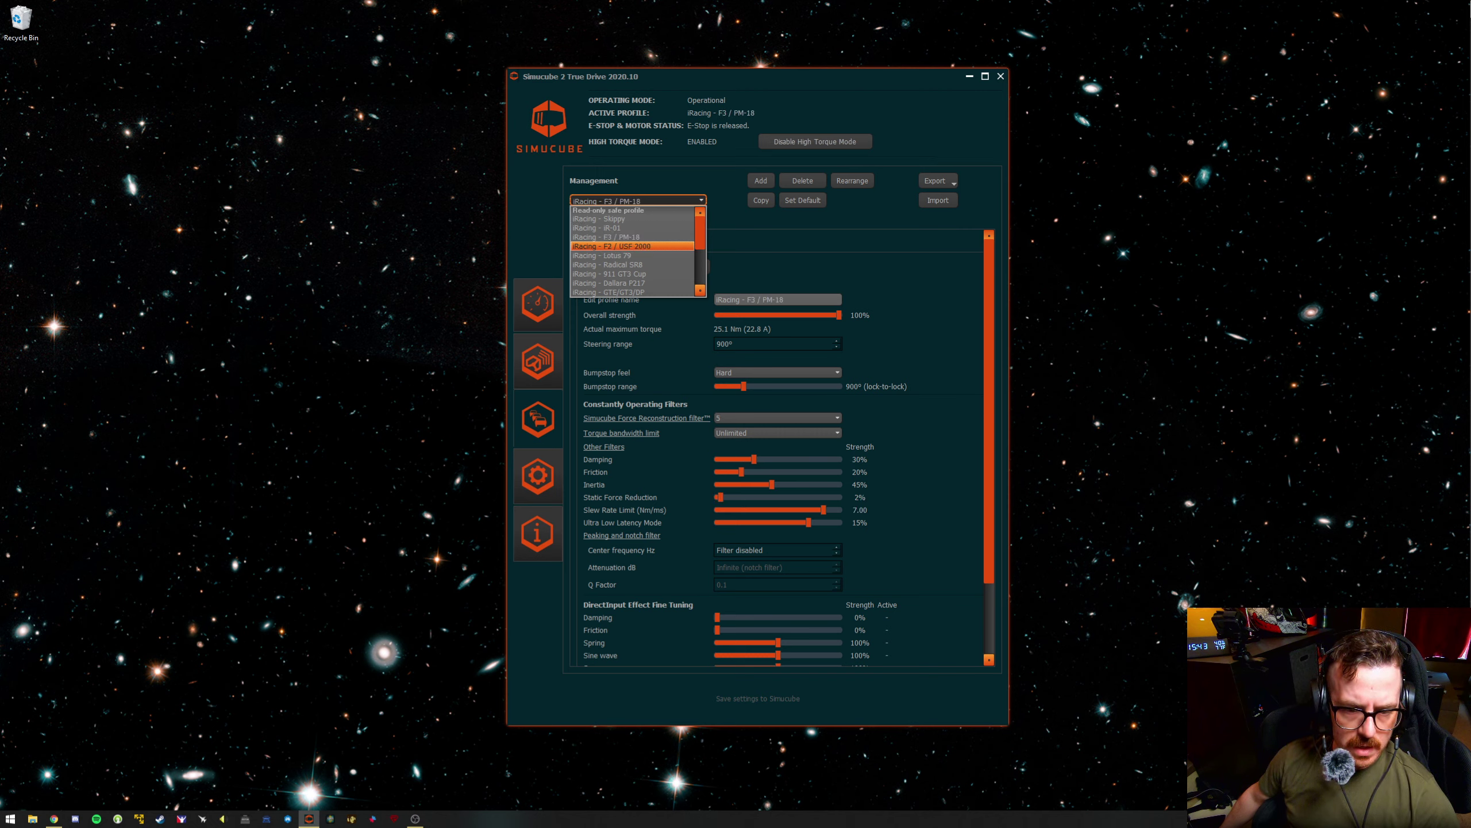
{"action": "key", "text": "Return"}
- Load the iRacing - Lotus 79 profile and the iRacing - Radical SR8 profile in turn to compare their filters
{"action": "key", "text": "alt+Down"}
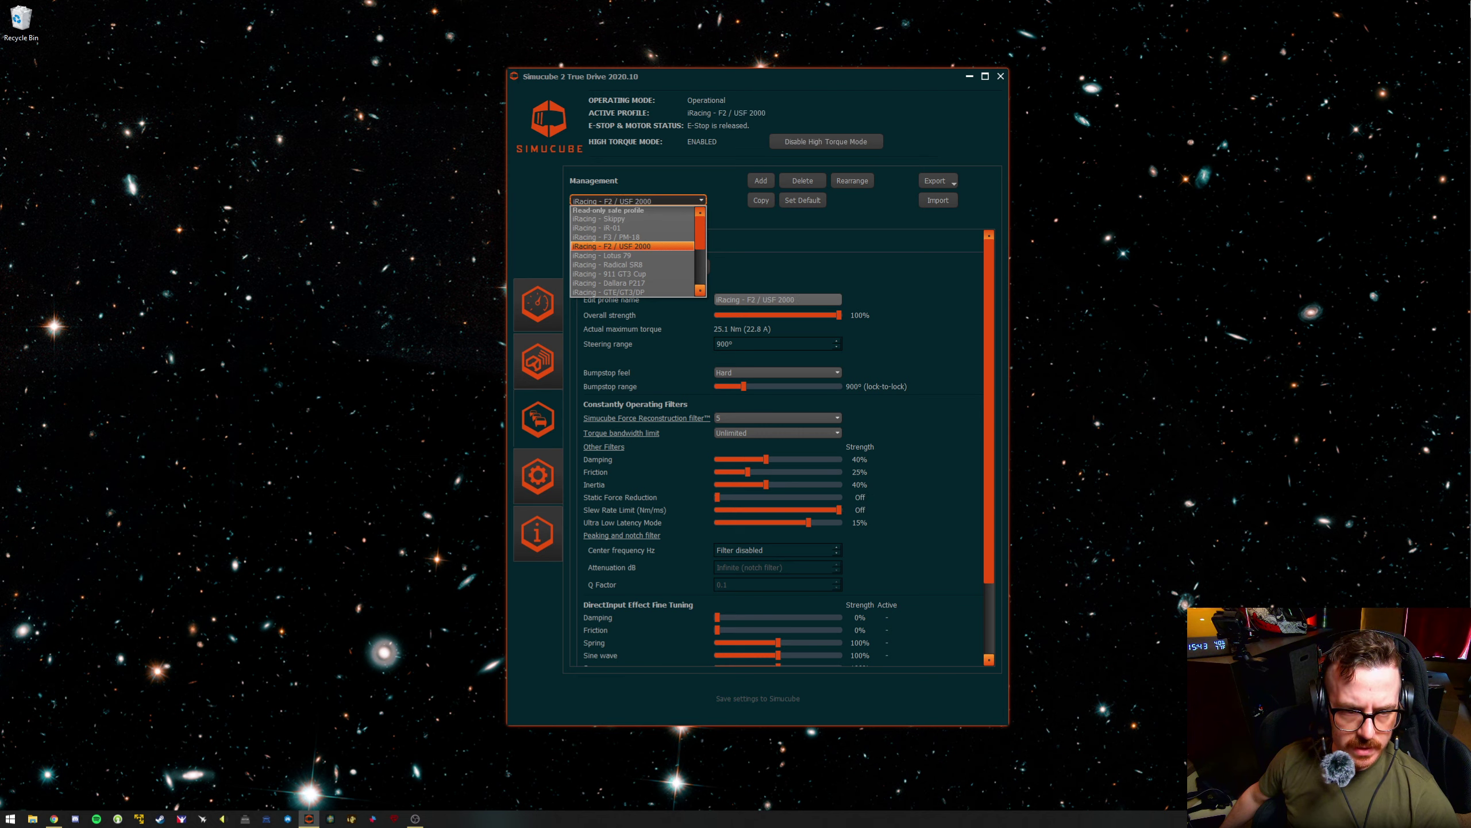
{"action": "key", "text": "Down"}
{"action": "key", "text": "Return"}
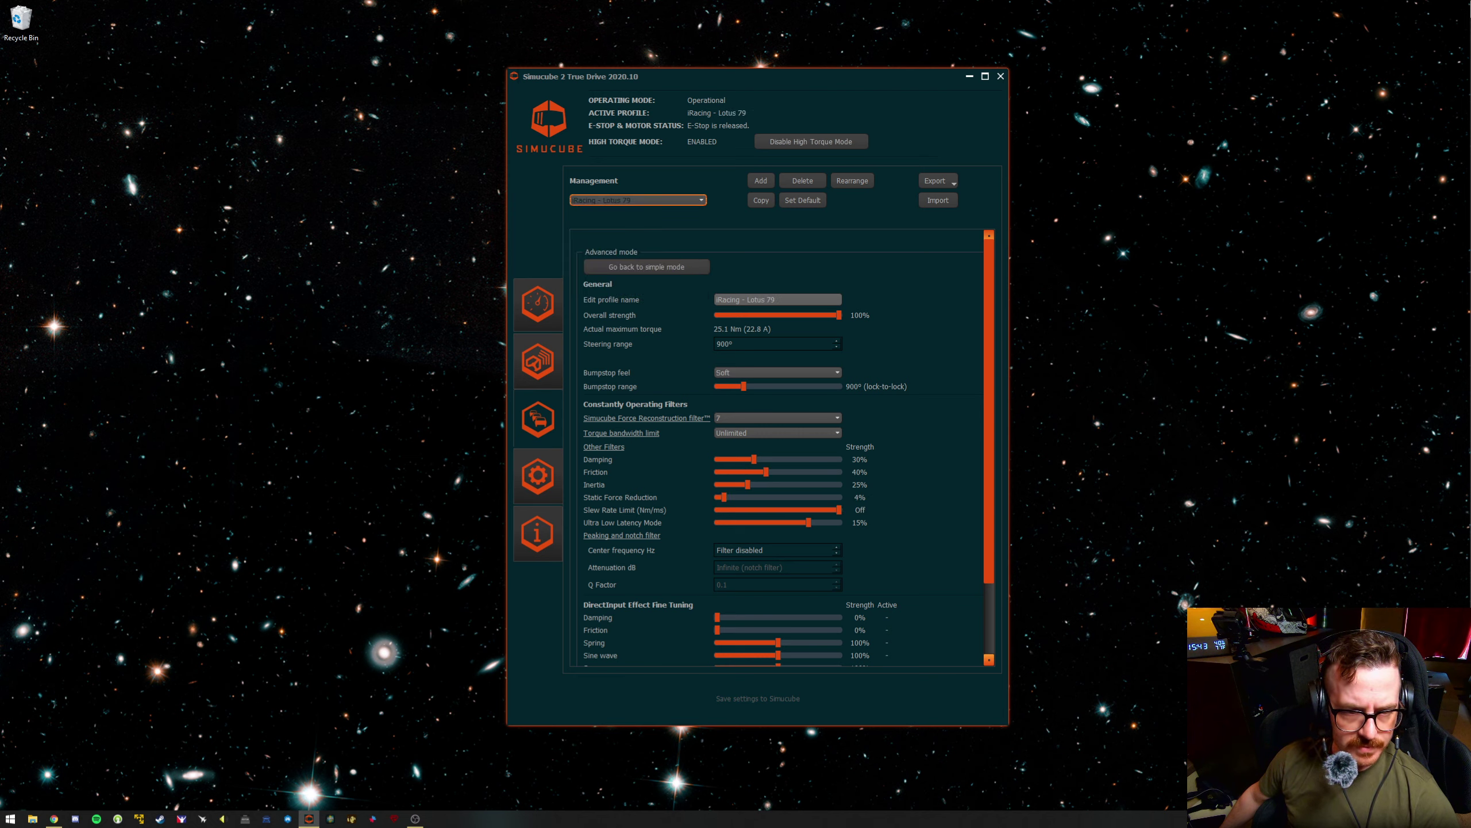
{"action": "key", "text": "alt+Down"}
{"action": "key", "text": "Down"}
{"action": "key", "text": "Down"}
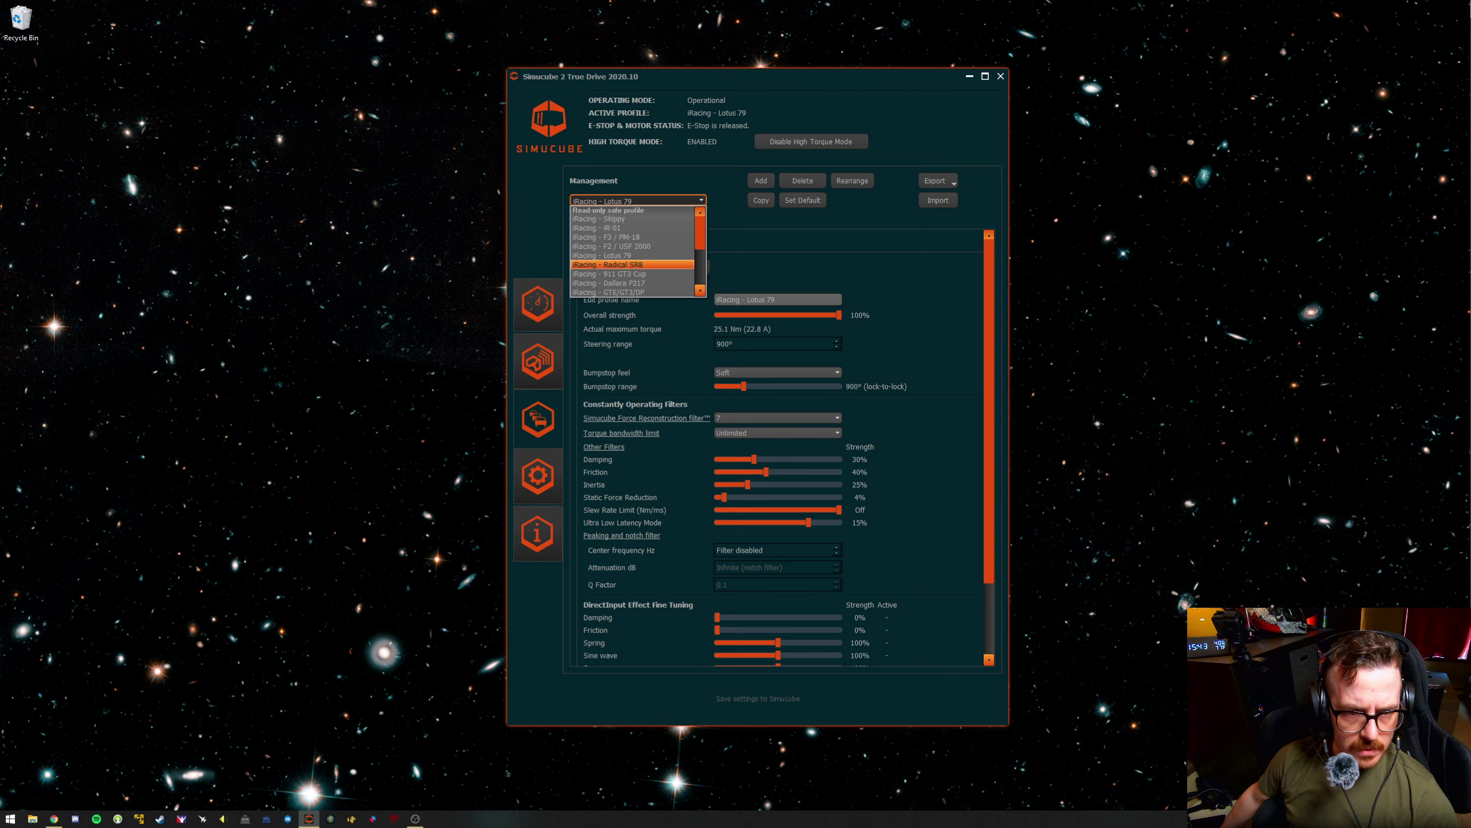
{"action": "key", "text": "Return"}
{"action": "key", "text": "Tab"}
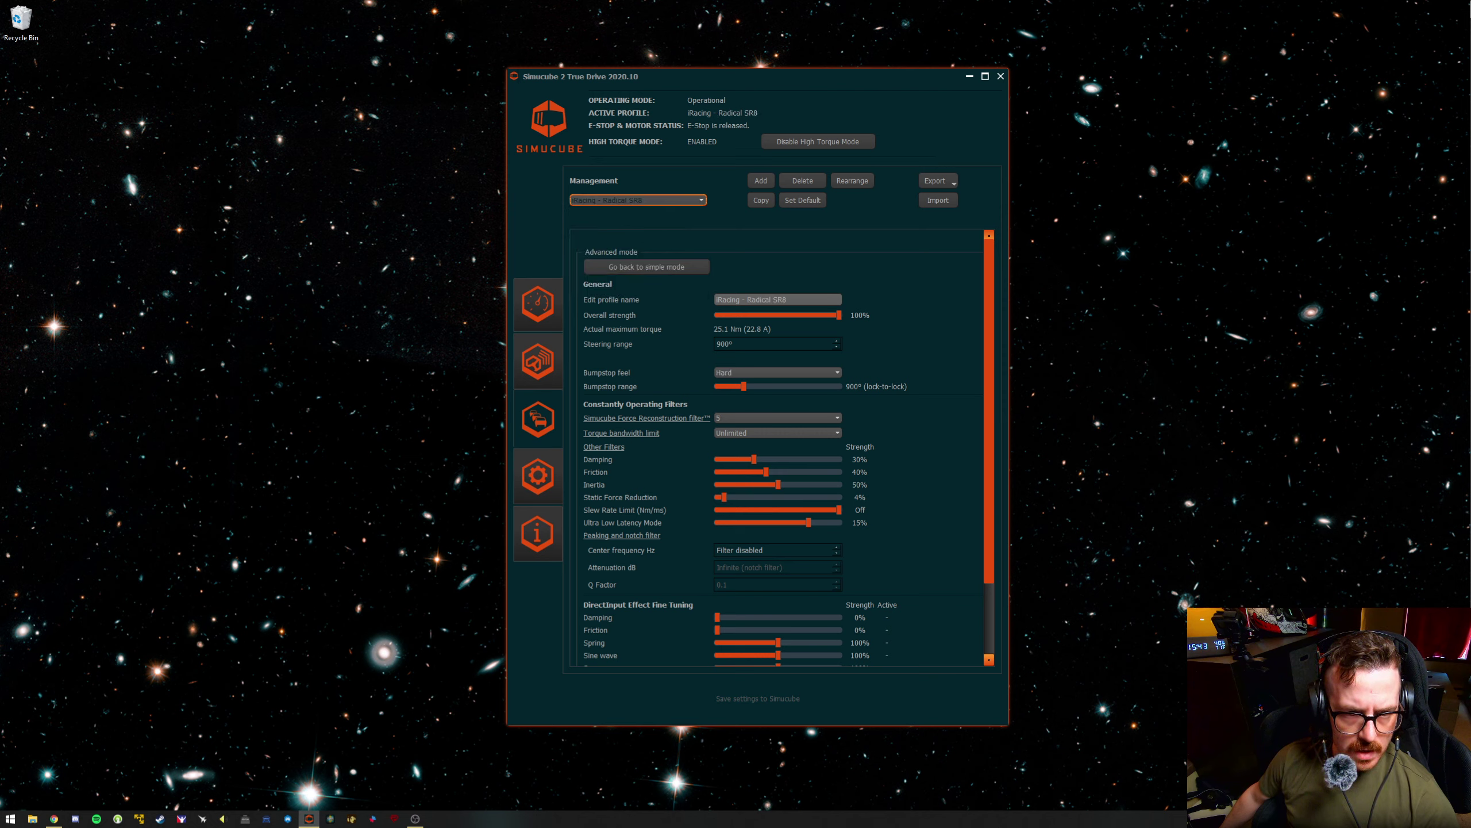
- Load the iRacing - IndyCAR profile to examine its inertia setting, and return to the iRacing - Radical SR8 profile
{"action": "left_click", "coordinate": [637, 200]}
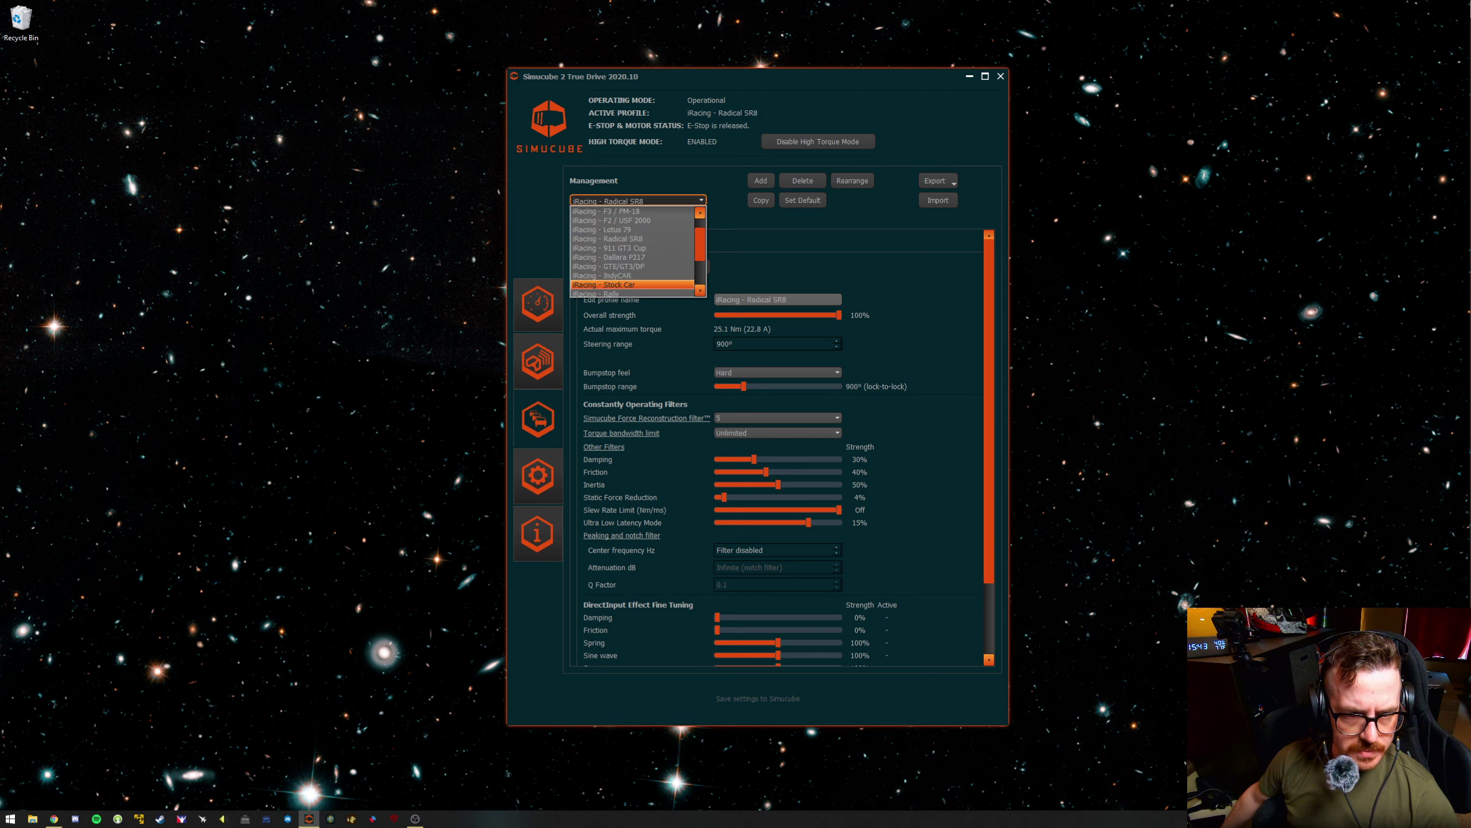
{"action": "left_click", "coordinate": [603, 275]}
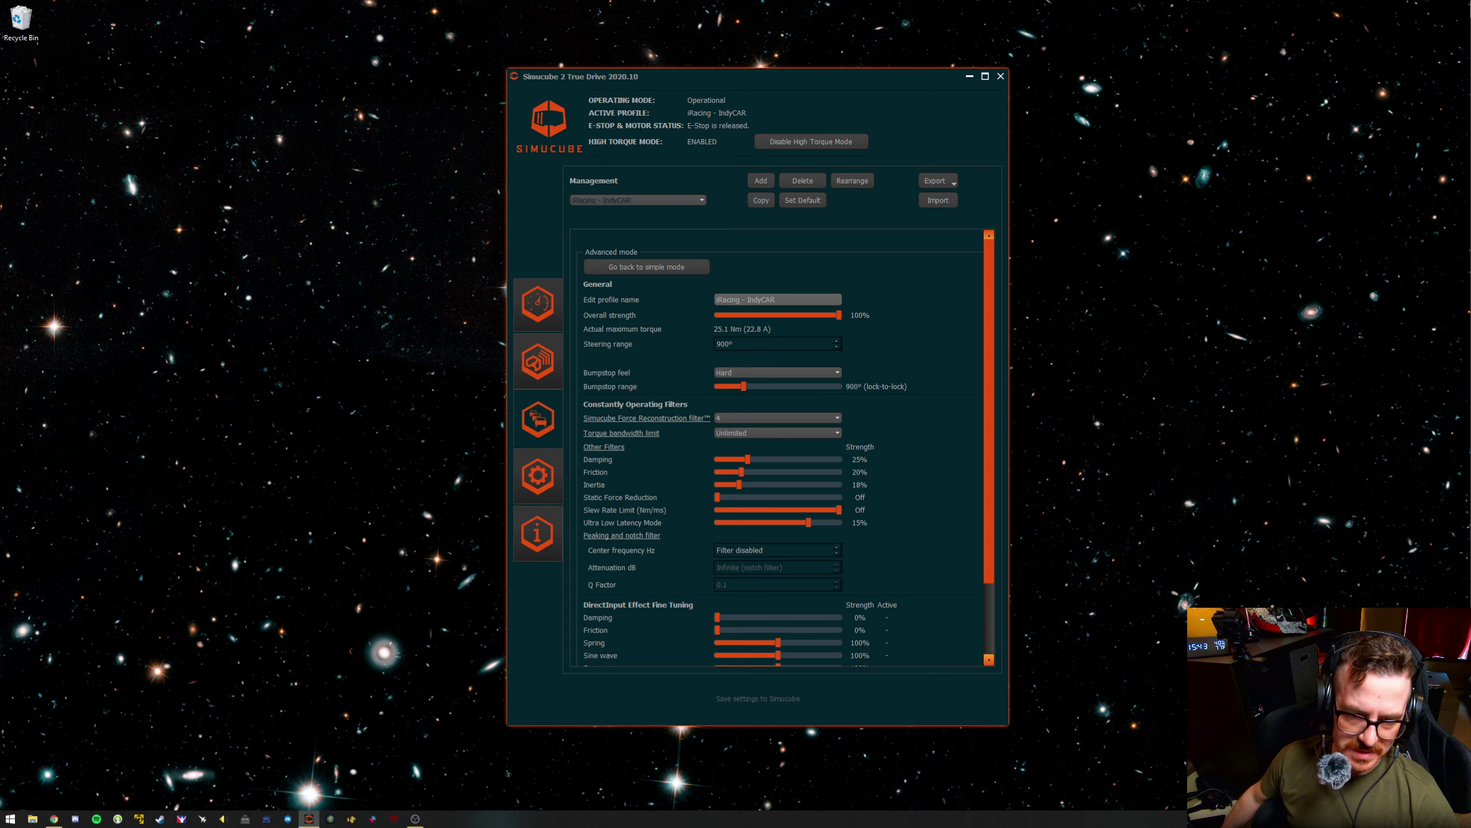
{"action": "mouse_move", "coordinate": [739, 484]}
{"action": "left_mouse_down"}
{"action": "mouse_move", "coordinate": [809, 485]}
{"action": "mouse_move", "coordinate": [727, 484]}
{"action": "mouse_move", "coordinate": [739, 485]}
{"action": "left_mouse_up"}
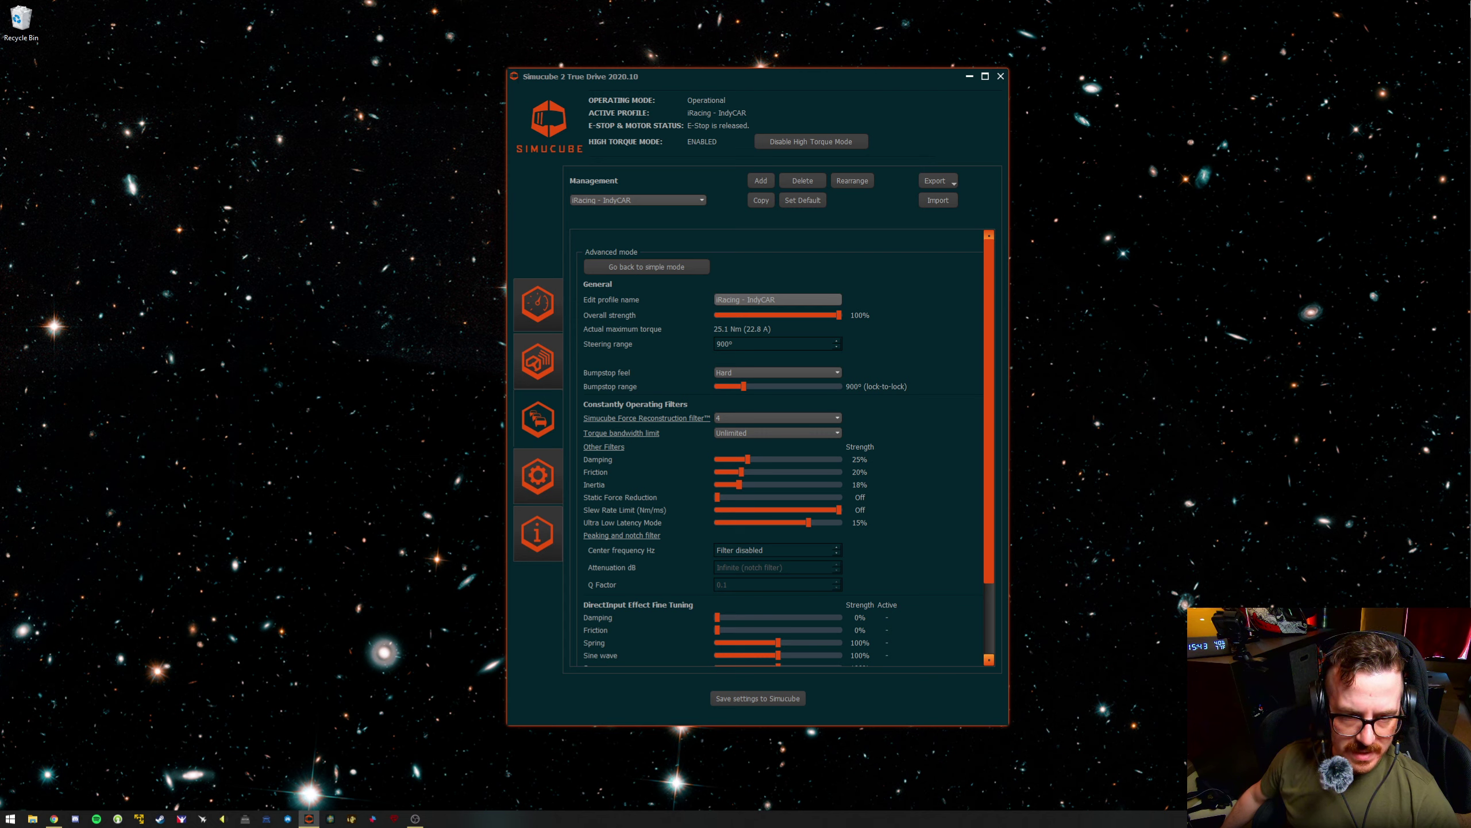
{"action": "left_click", "coordinate": [637, 200]}
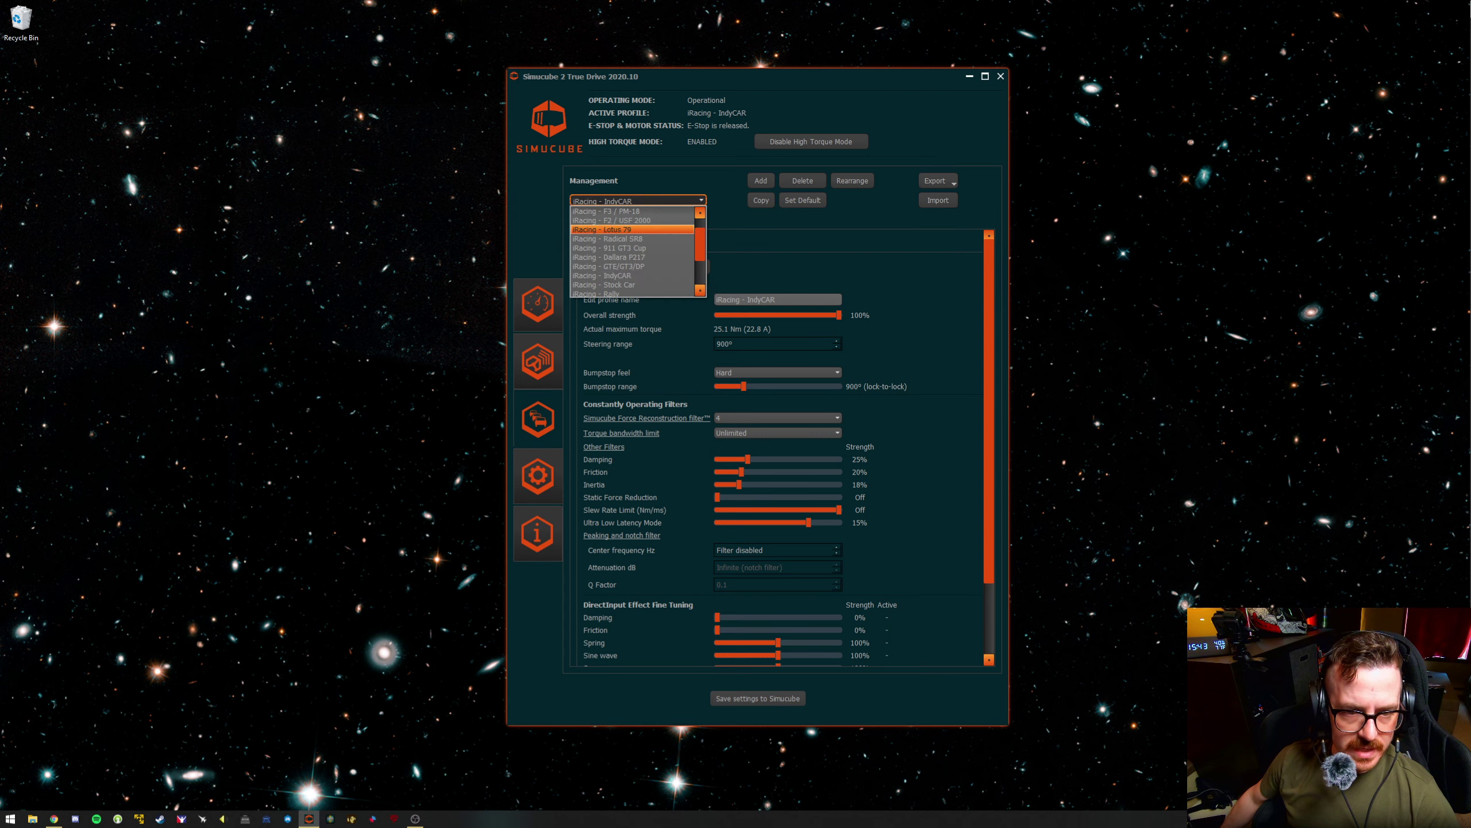
{"action": "left_click", "coordinate": [610, 238]}
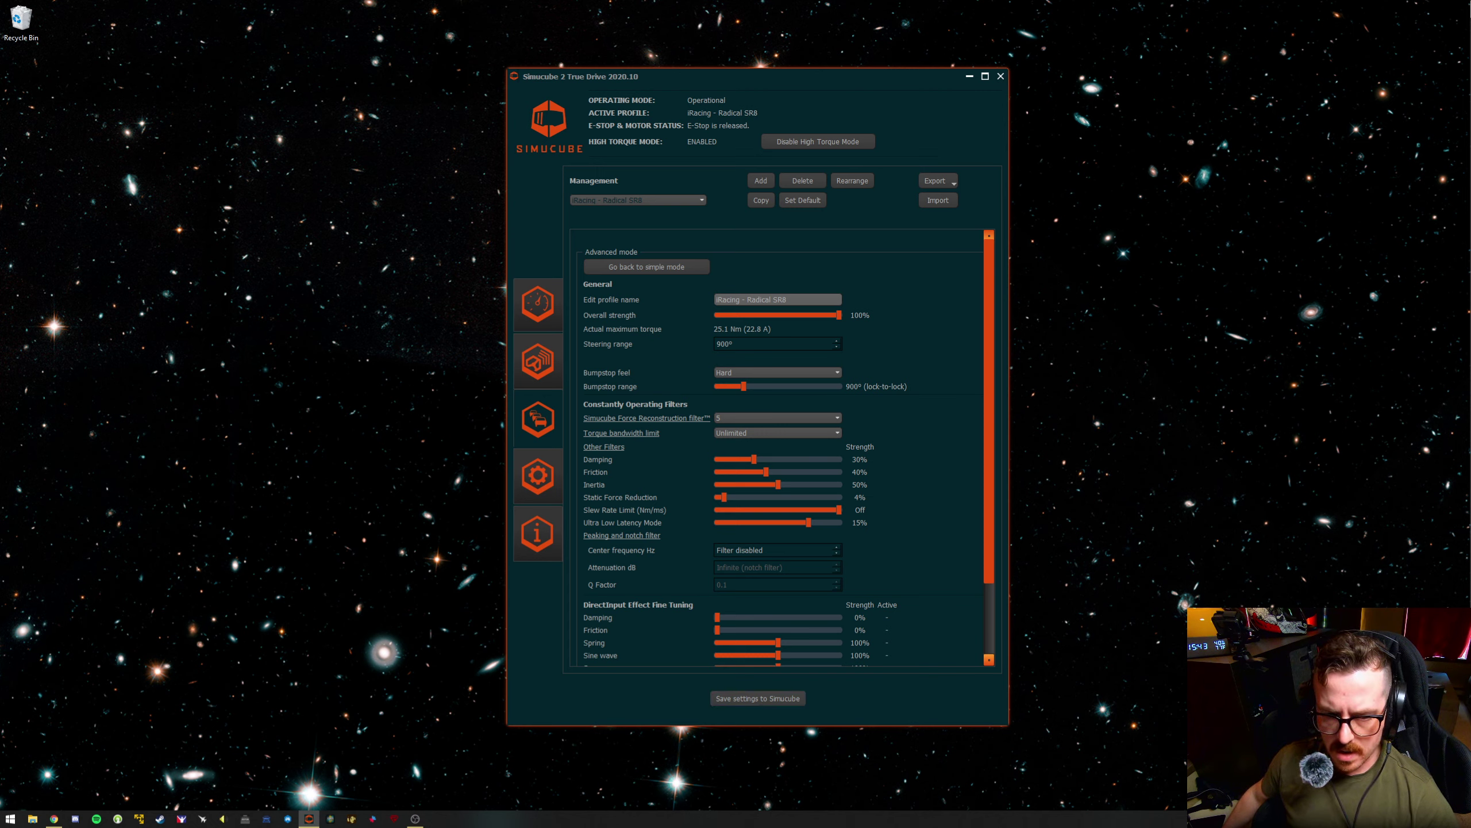
- Try lower Slew Rate Limit values down to 6.49 Nm/ms on the Radical SR8 profile, and set the limit back to Off
{"action": "key", "text": "Left"}
{"action": "key", "text": "Left"}
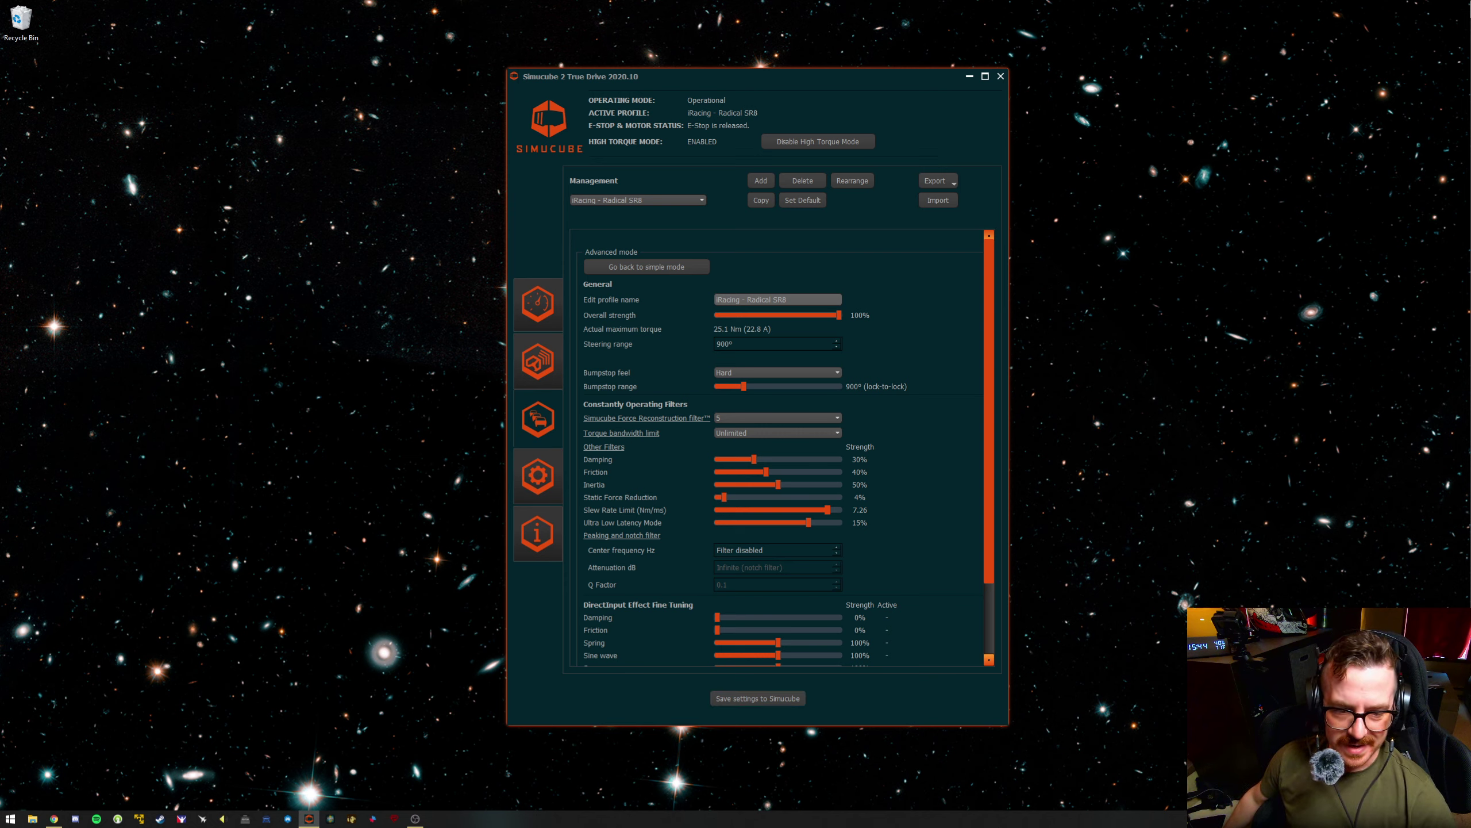
{"action": "key", "text": "Left"}
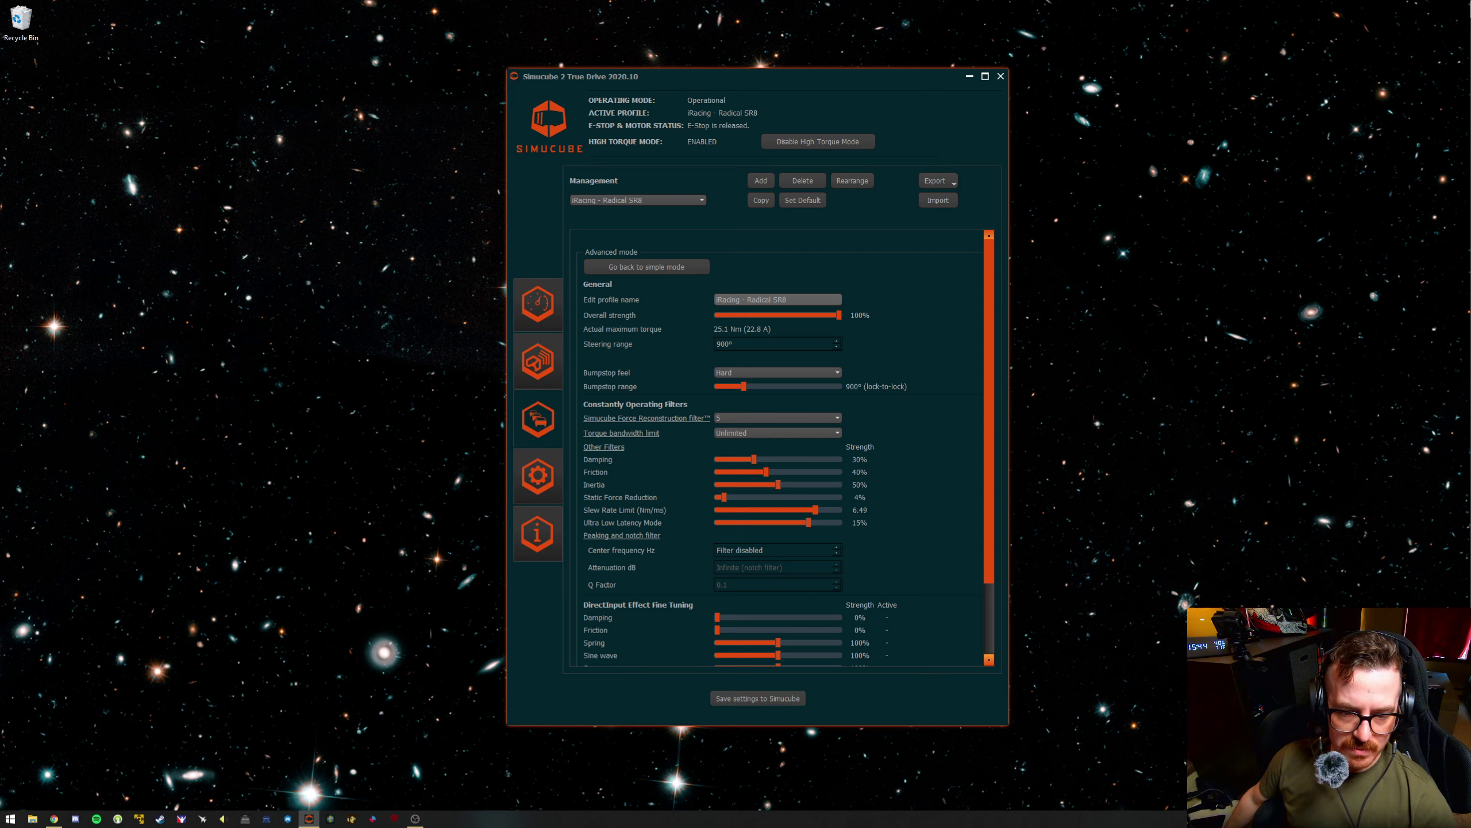
{"action": "key", "text": "Right"}
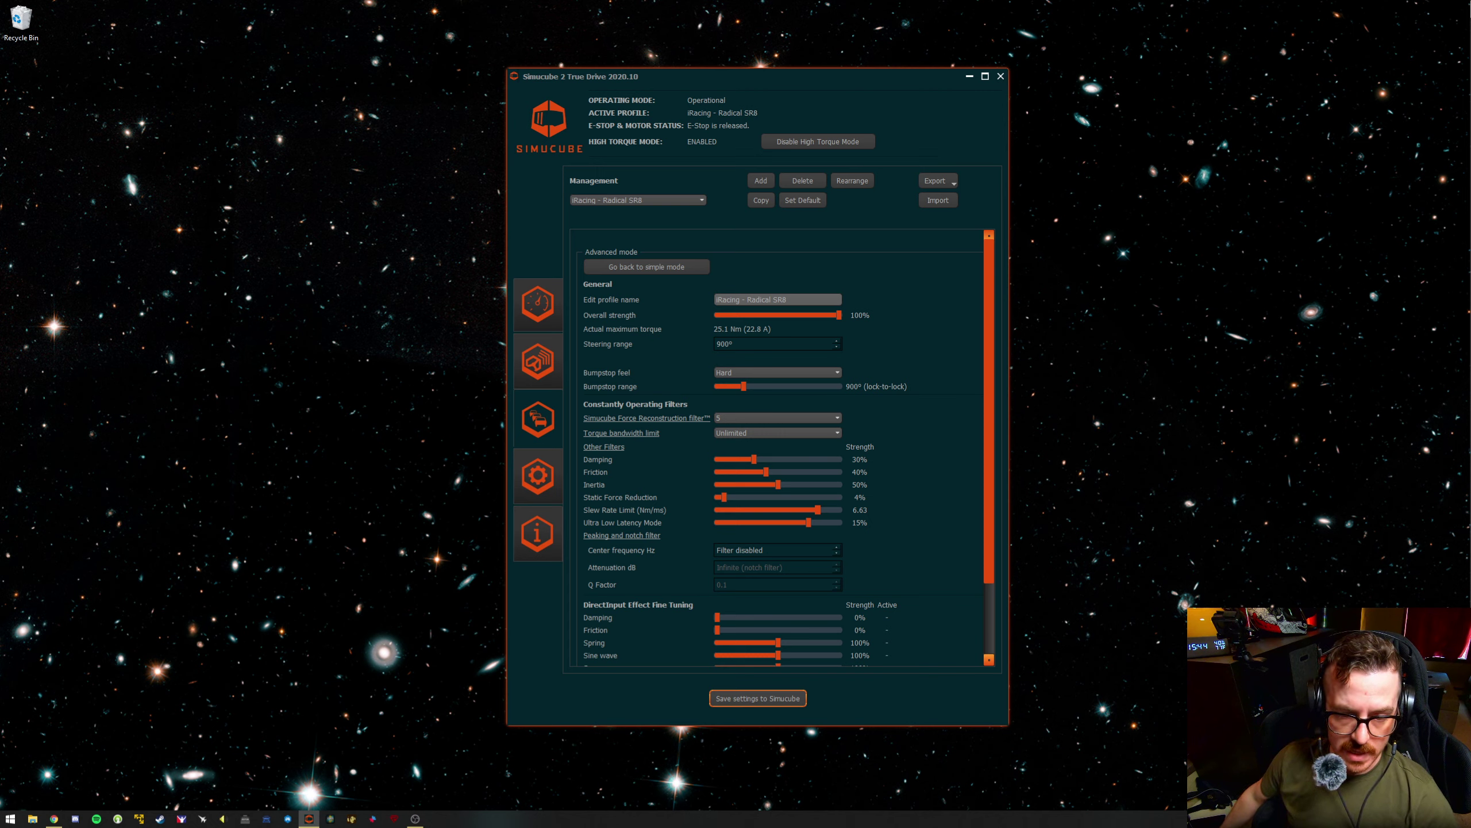
{"action": "key", "text": "End"}
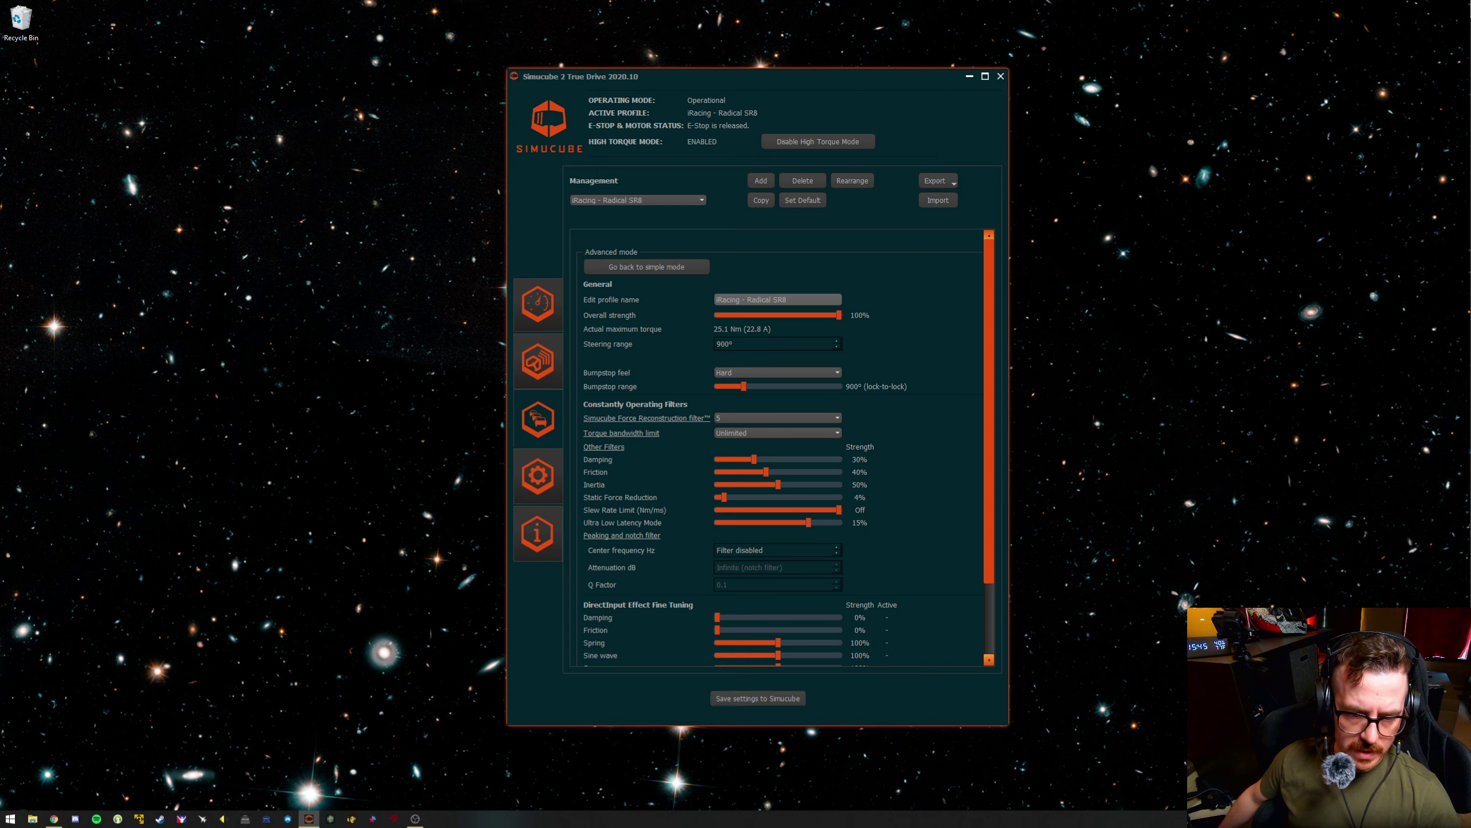
- Examine the DirectInput effect settings, and look through the wheel status, wireless wheel, hardware settings and information pages
{"action": "scroll", "coordinate": [789, 447], "scroll_direction": "down", "scroll_amount": 1}
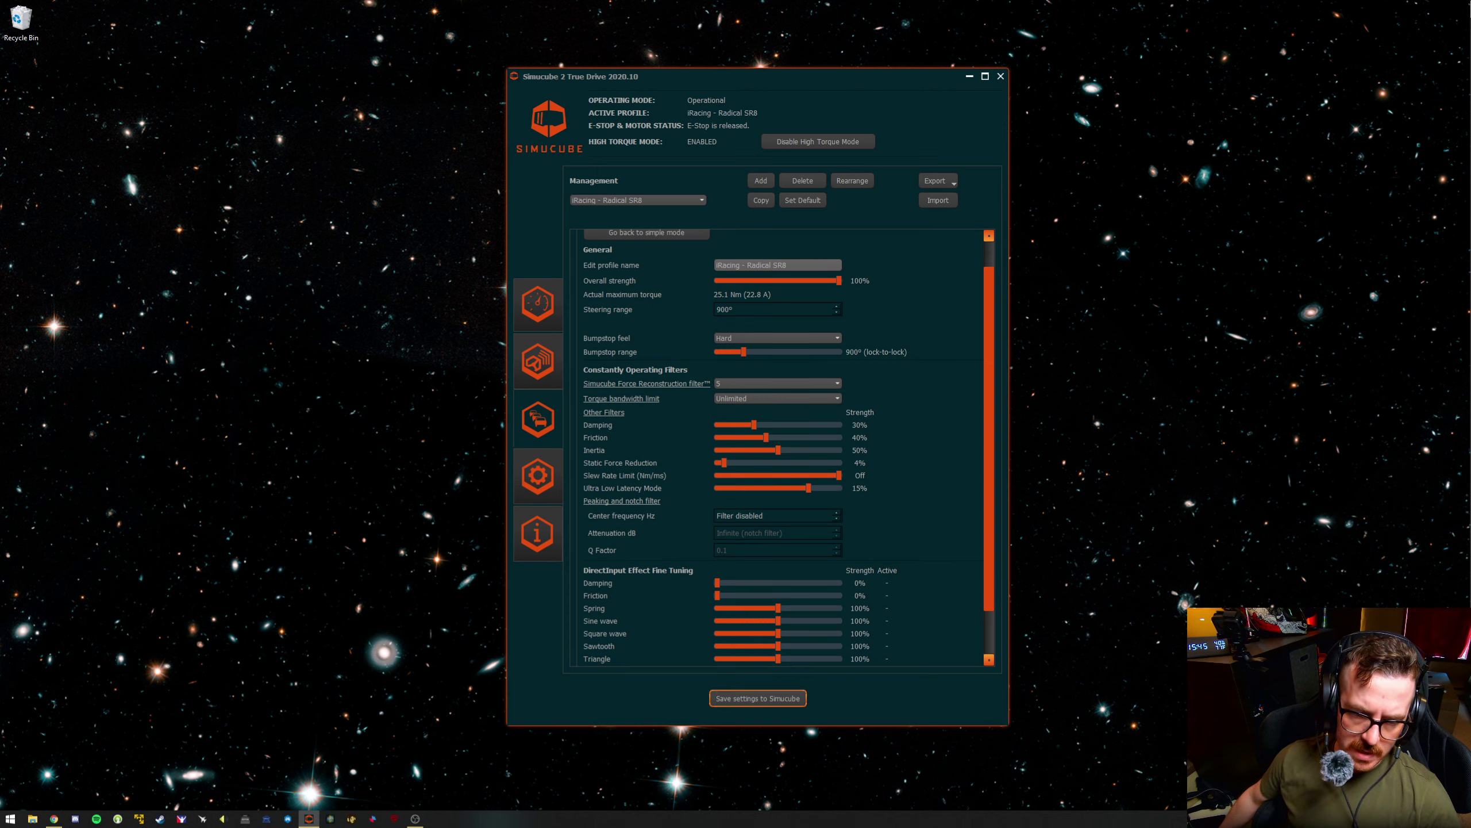
{"action": "scroll", "coordinate": [789, 446], "scroll_direction": "down", "scroll_amount": 2}
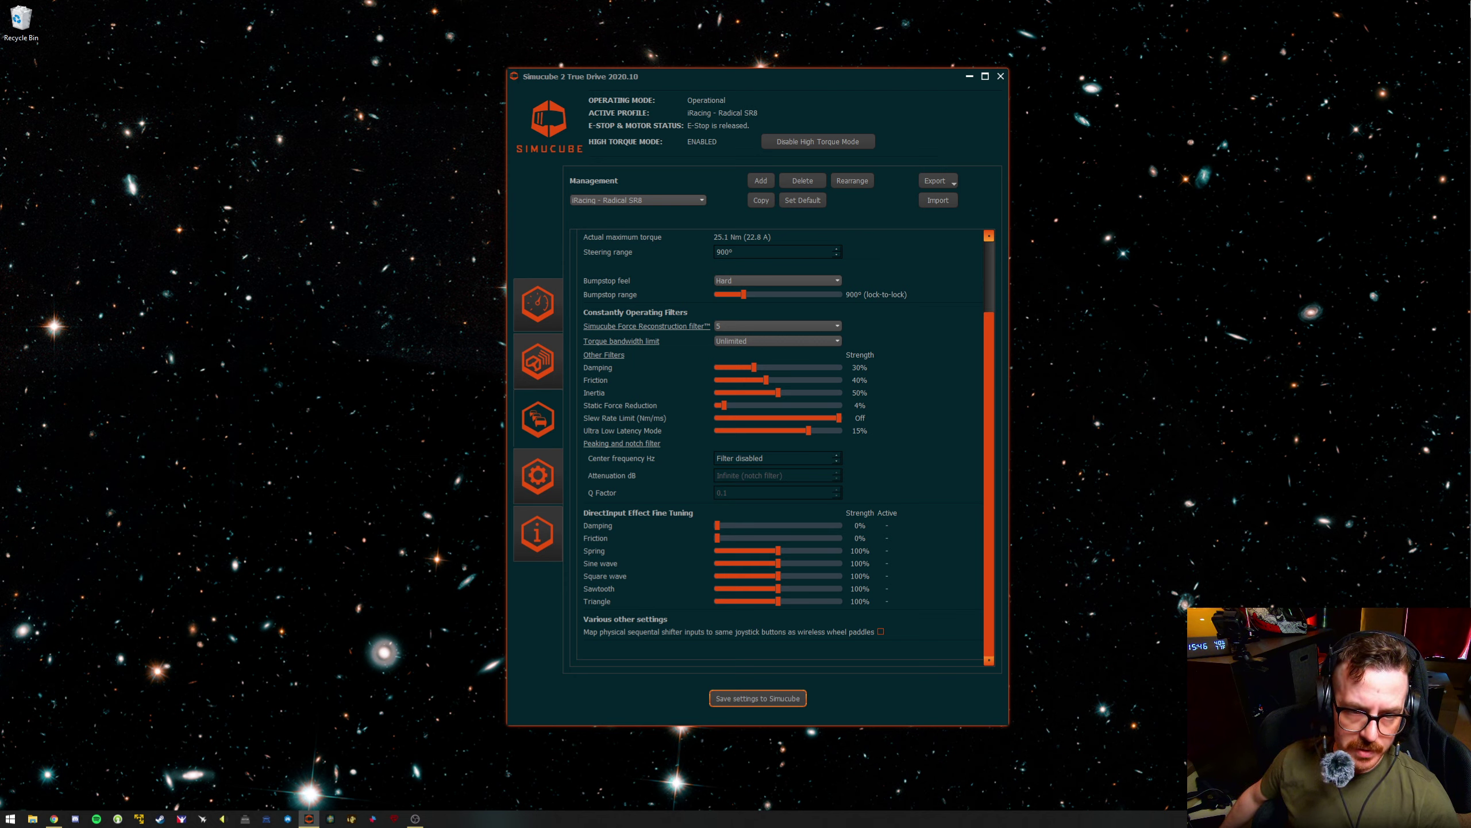
{"action": "left_click", "coordinate": [537, 304]}
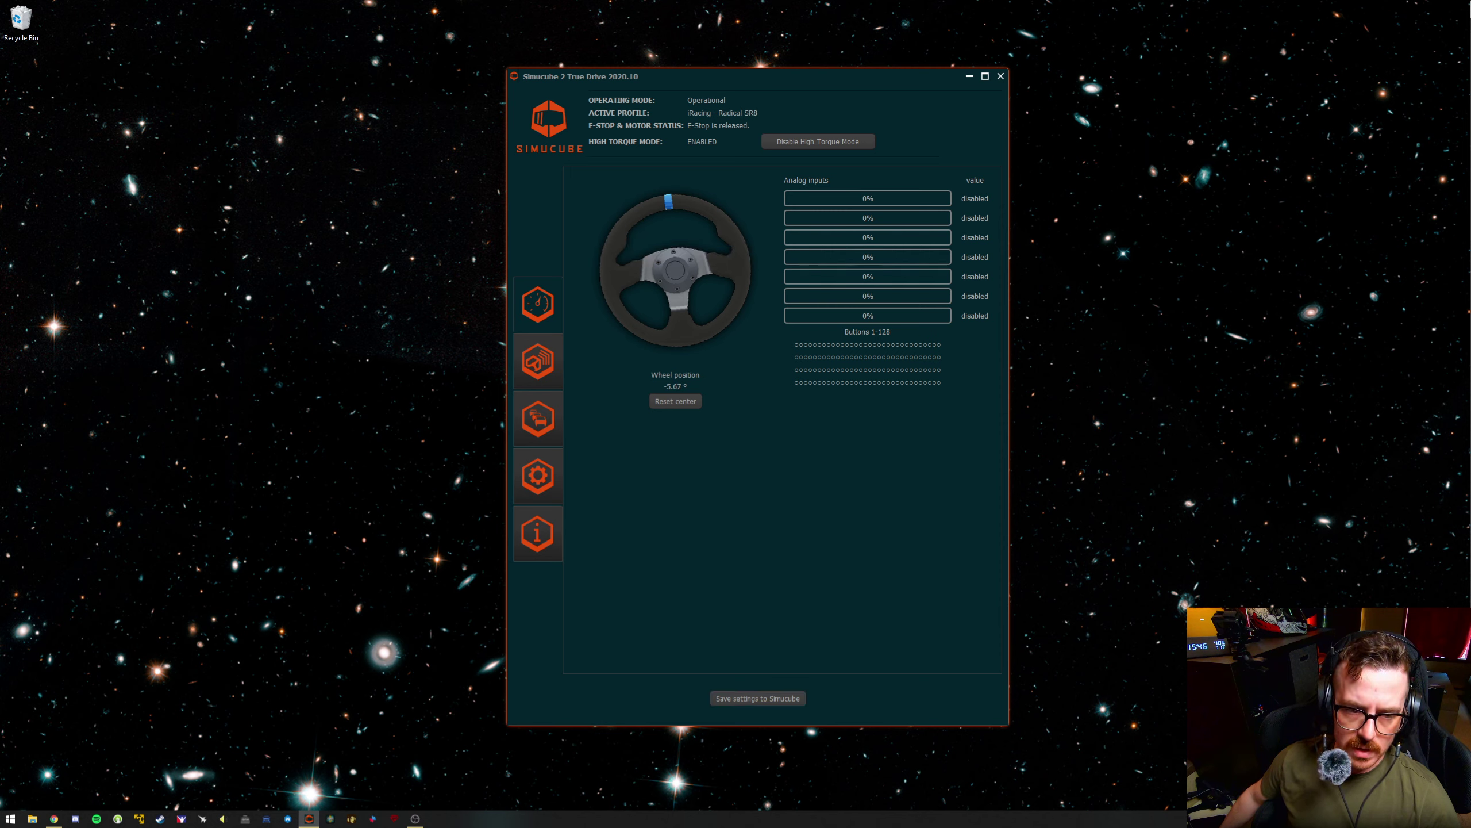
{"action": "left_click", "coordinate": [675, 272]}
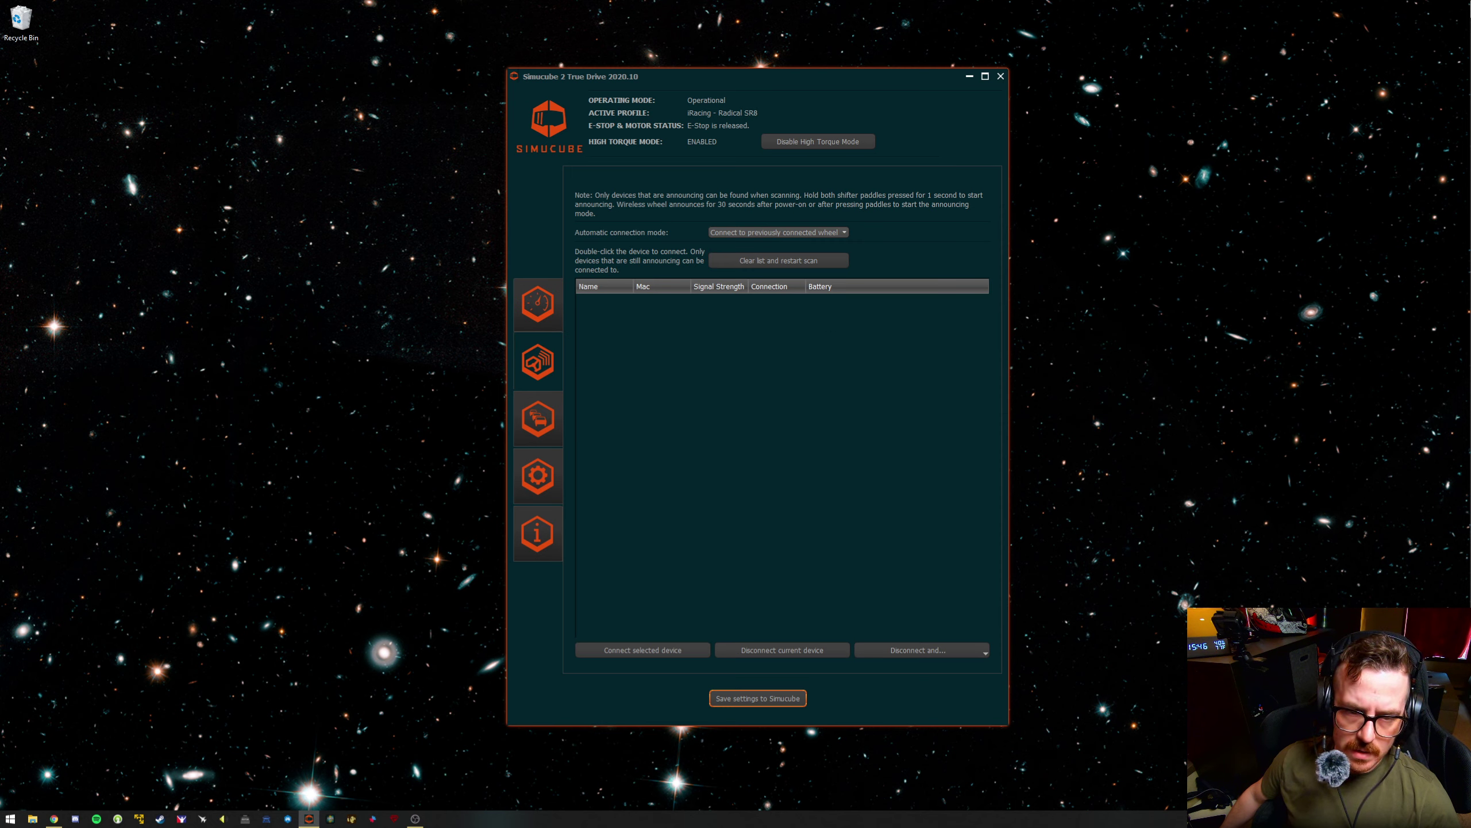
{"action": "left_click", "coordinate": [538, 429]}
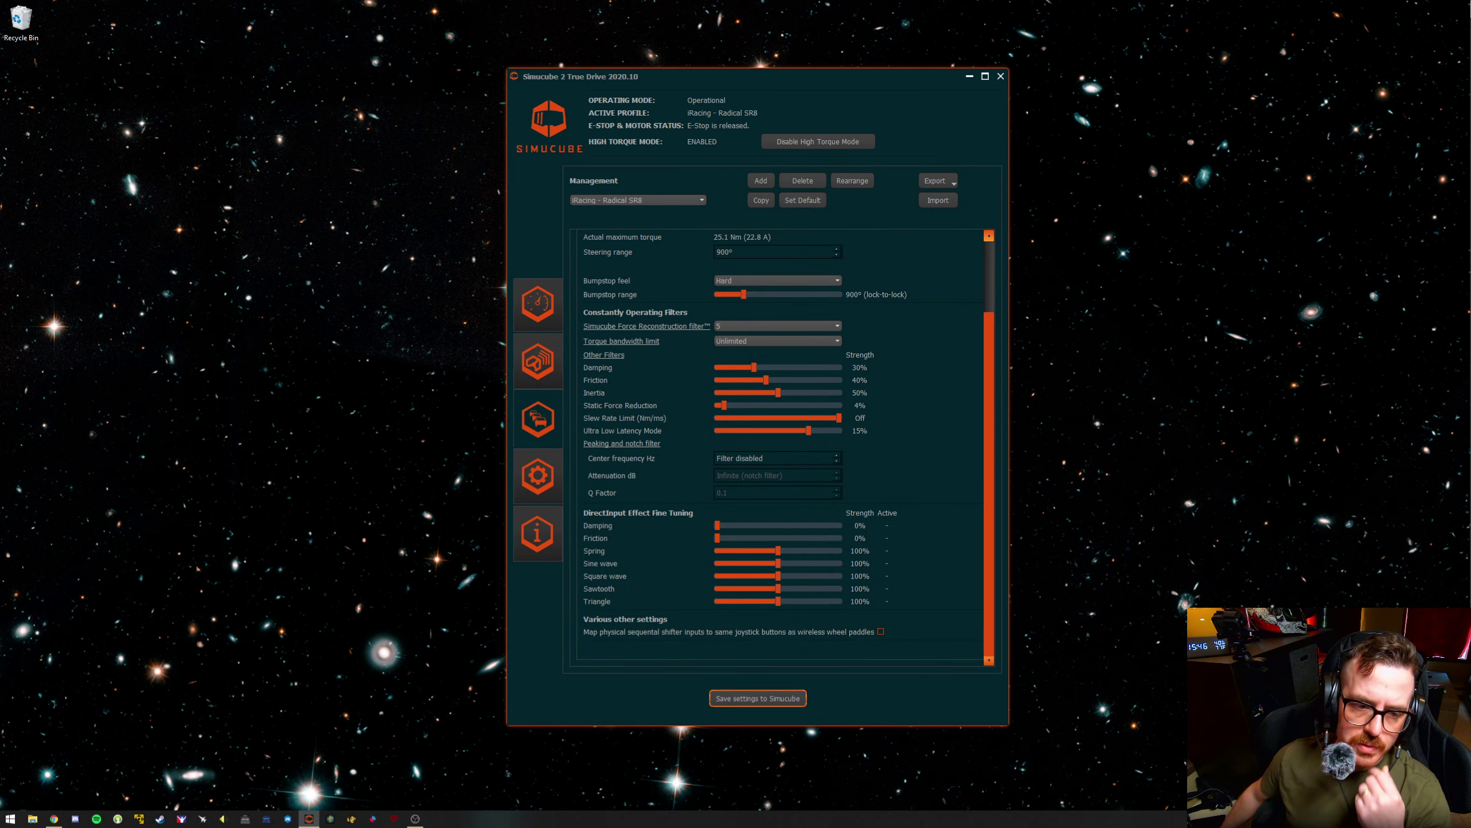
{"action": "left_click", "coordinate": [537, 475]}
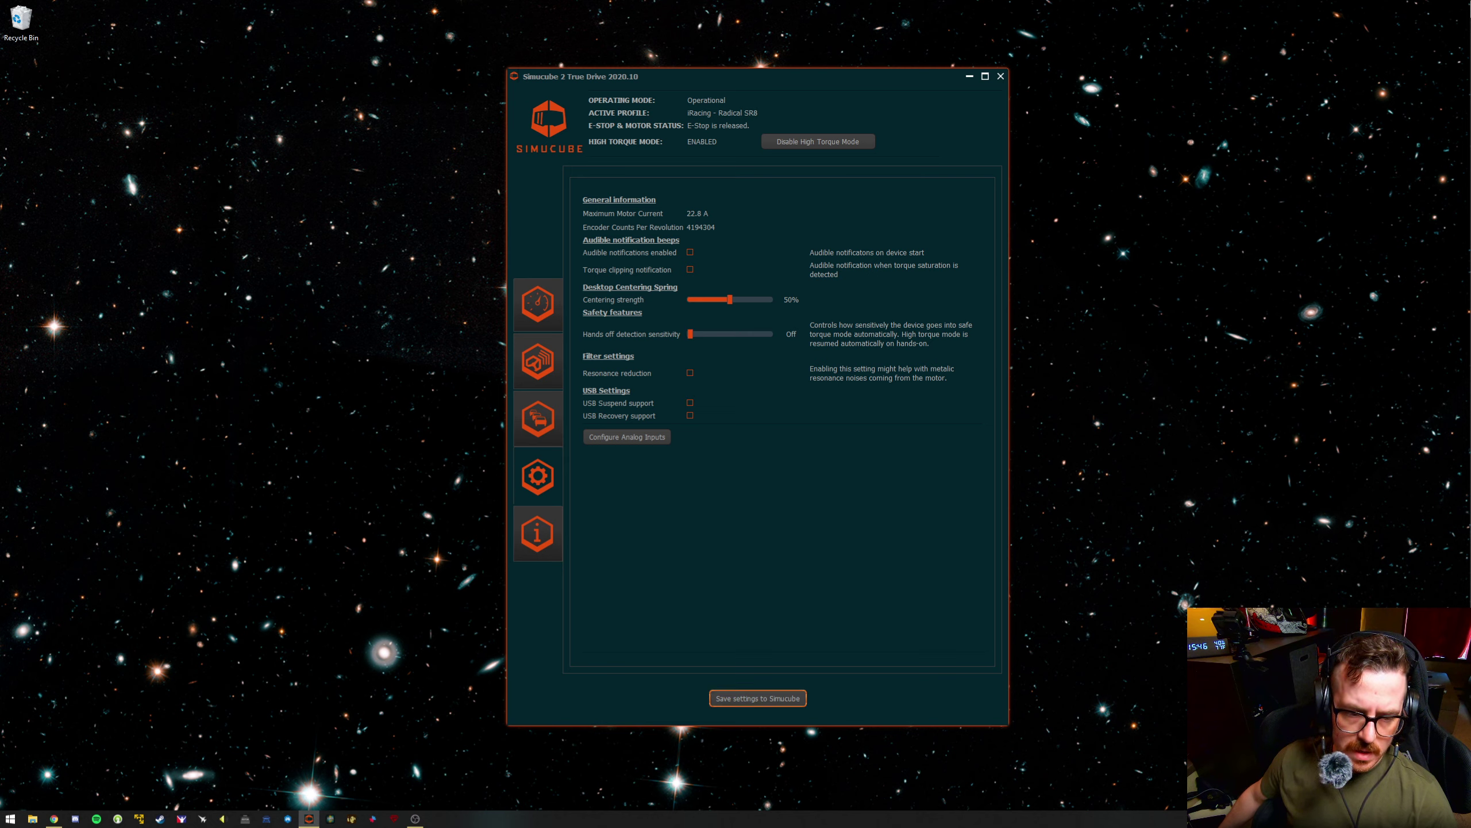
{"action": "left_click", "coordinate": [538, 534]}
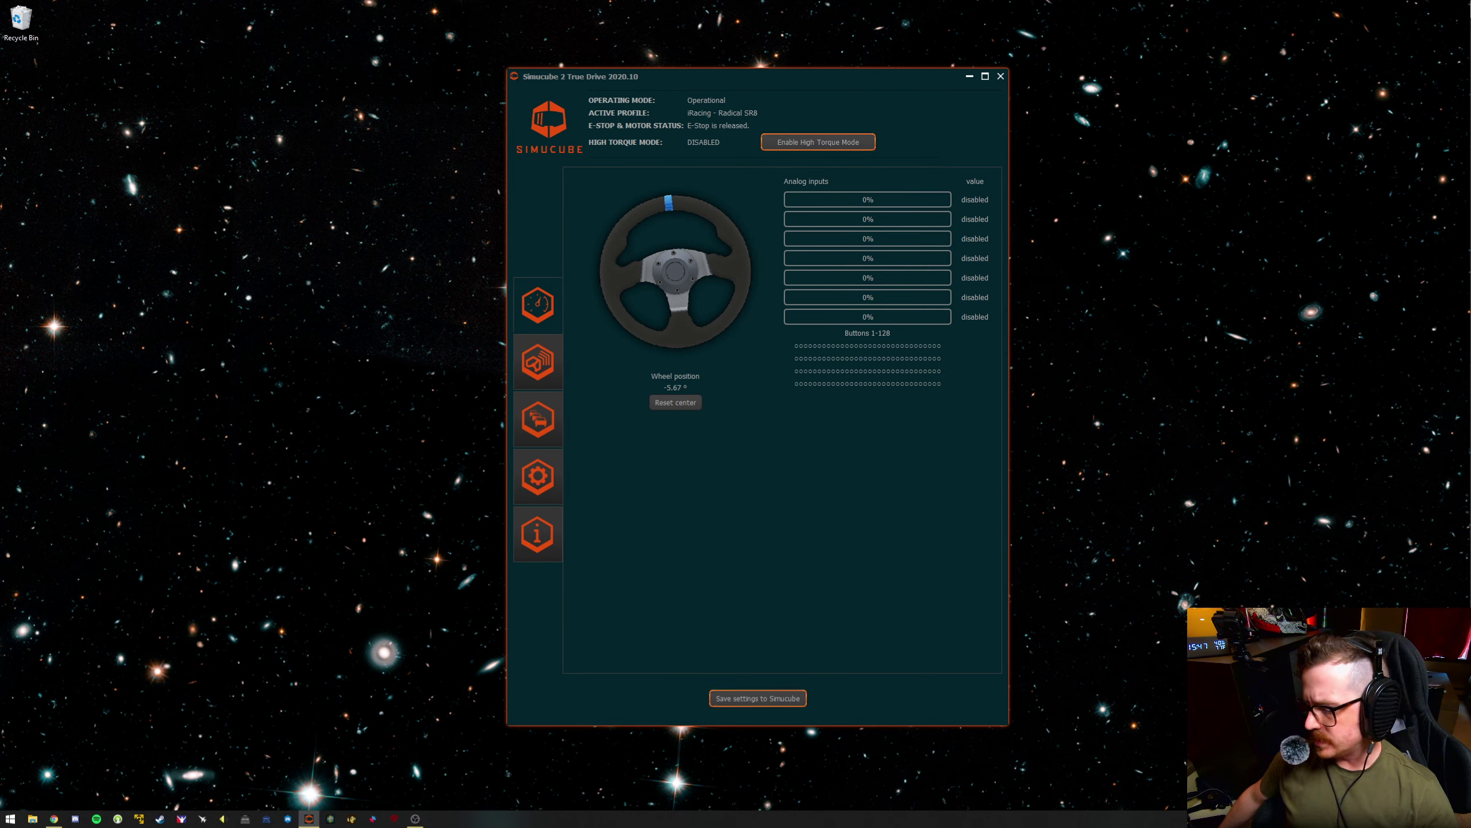
- Activate high torque mode with automatic activation on each start, going through the whole safety warning and accepting the automatic mode conditions
{"action": "left_click", "coordinate": [818, 142]}
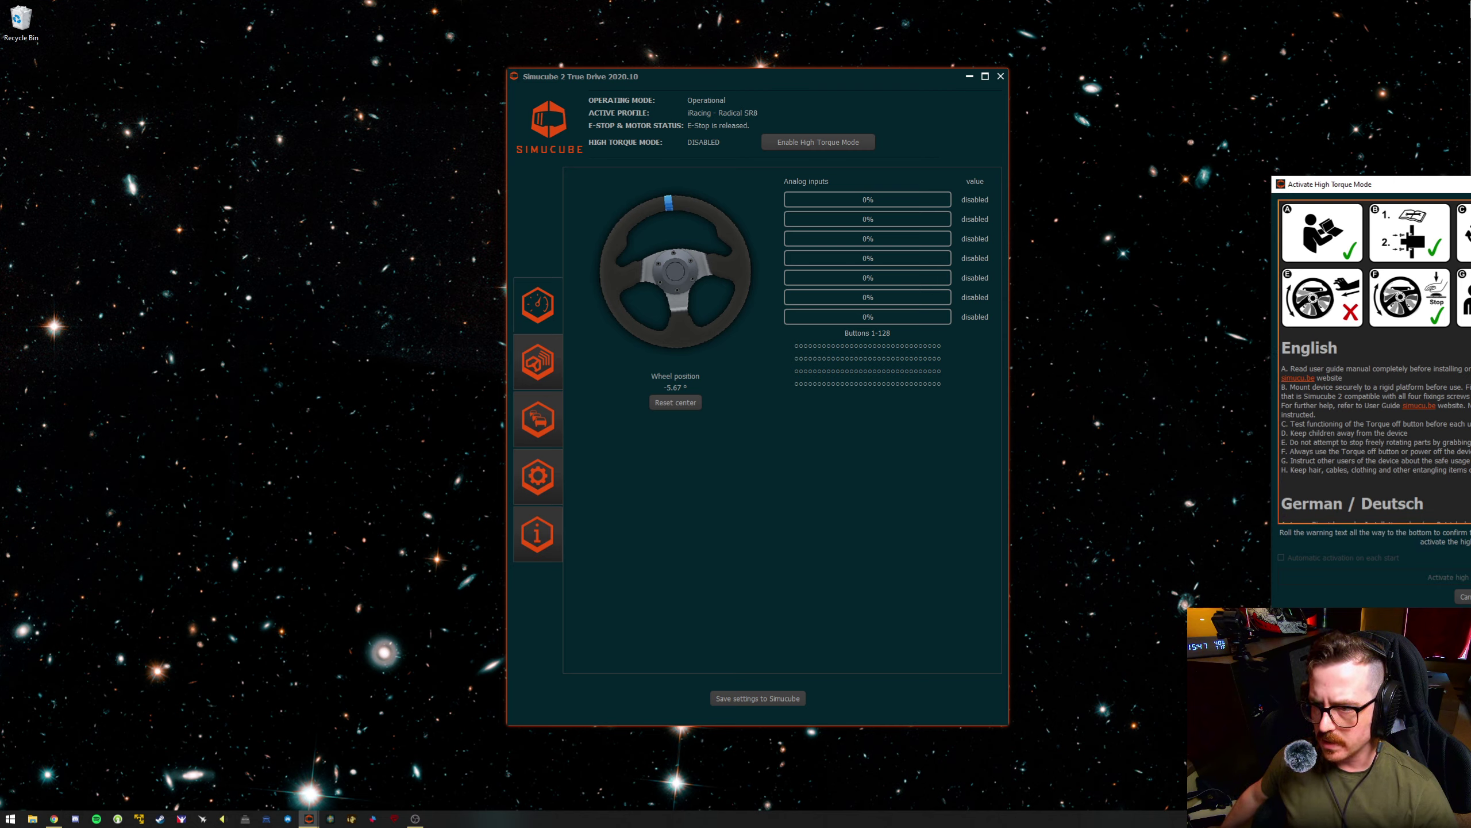
{"action": "scroll", "coordinate": [1260, 307], "scroll_direction": "down", "scroll_amount": 10}
{"action": "scroll", "coordinate": [1260, 307], "scroll_direction": "down", "scroll_amount": 5}
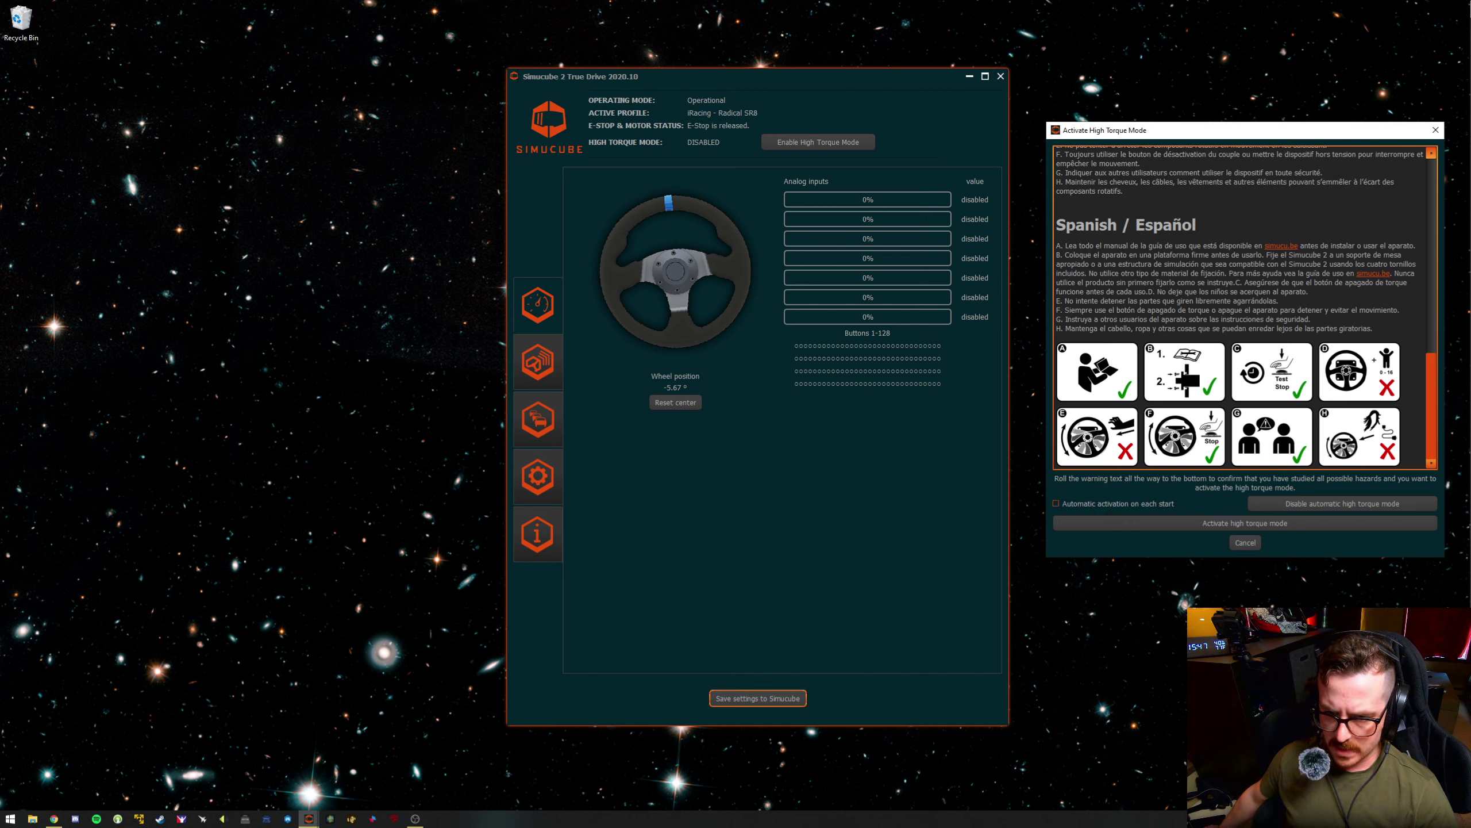
{"action": "left_click", "coordinate": [1056, 503]}
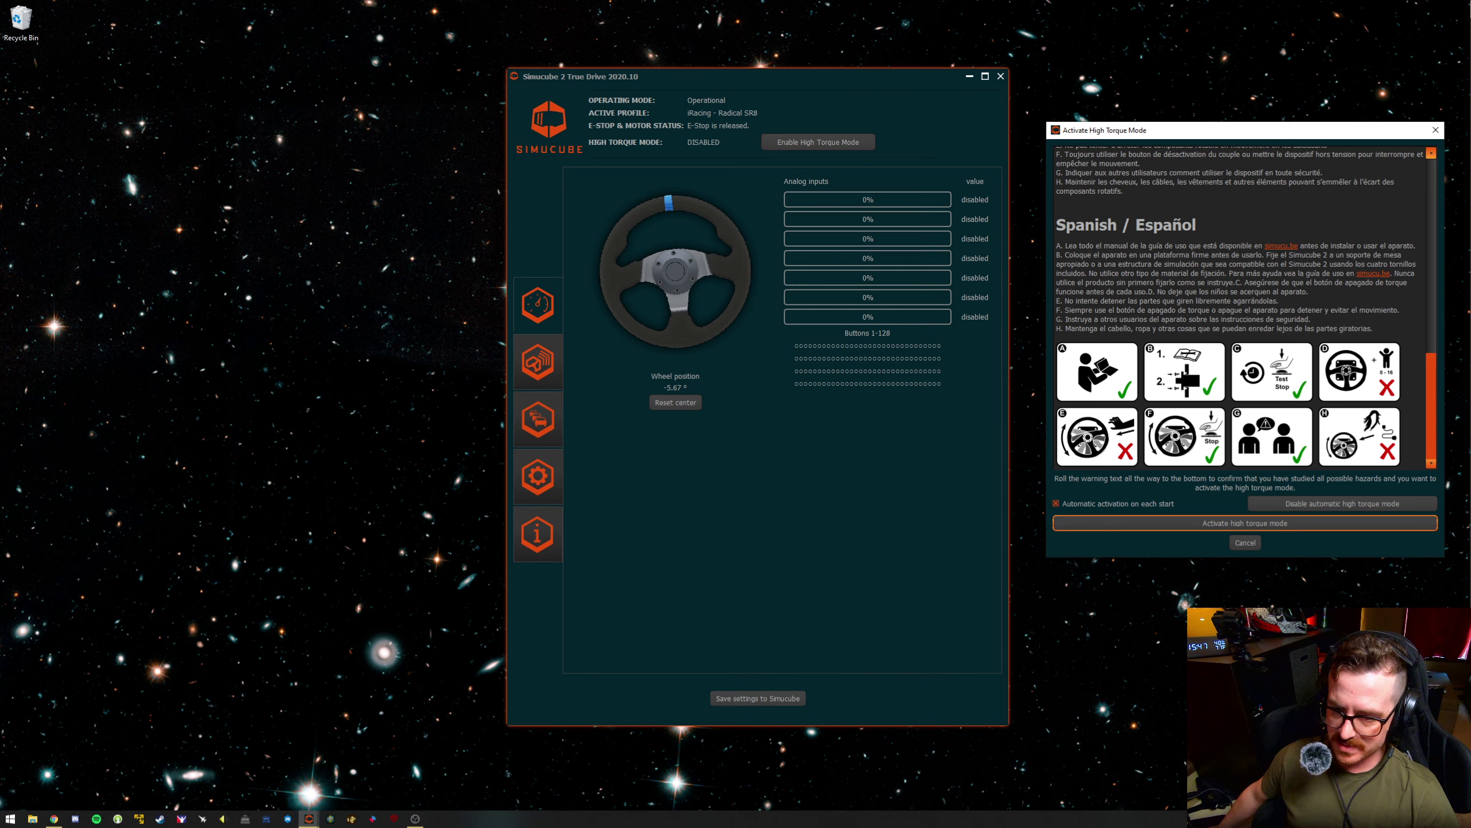
{"action": "left_click", "coordinate": [1245, 523]}
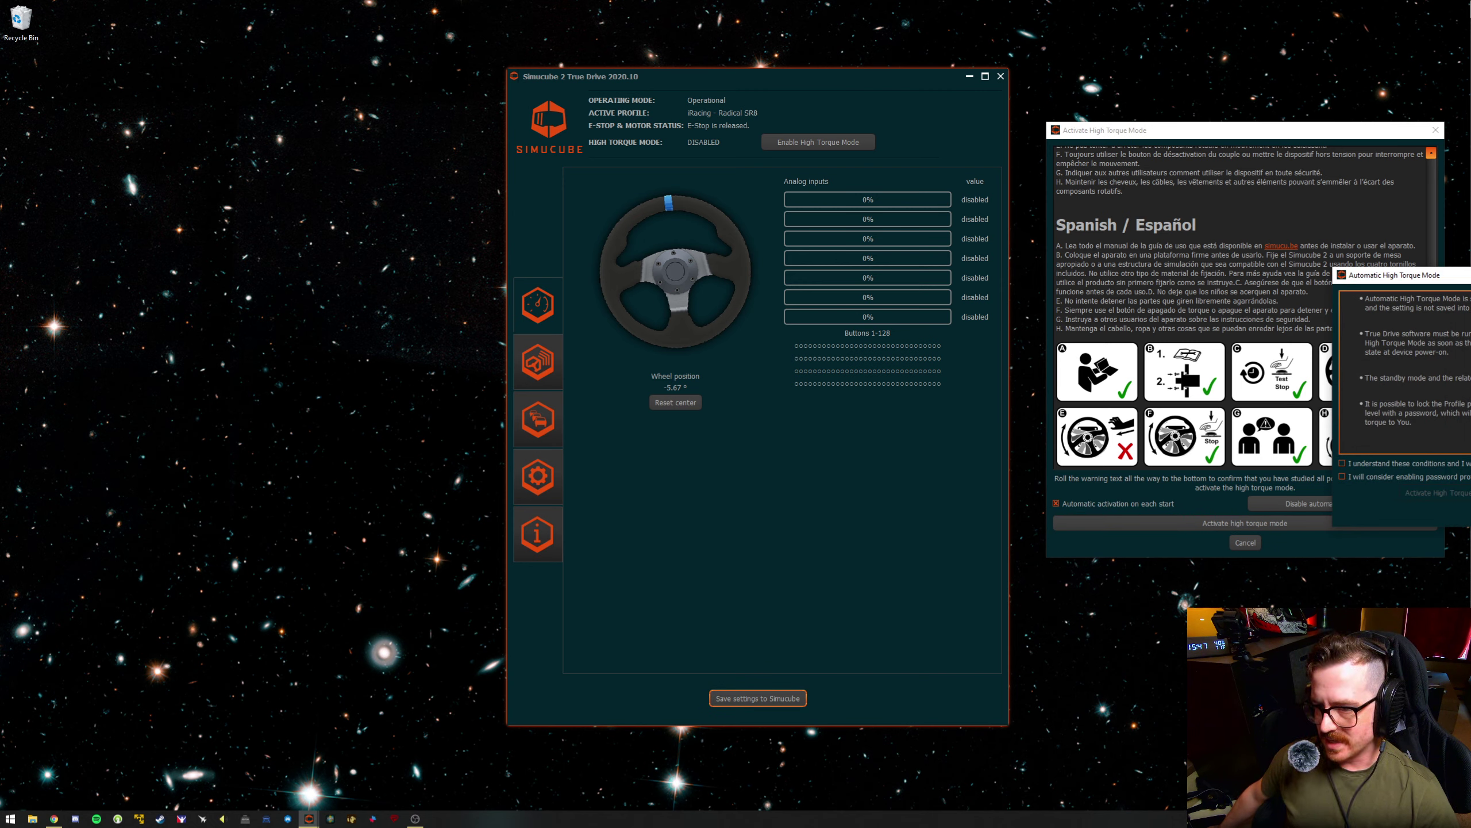
{"action": "left_click", "coordinate": [1342, 463]}
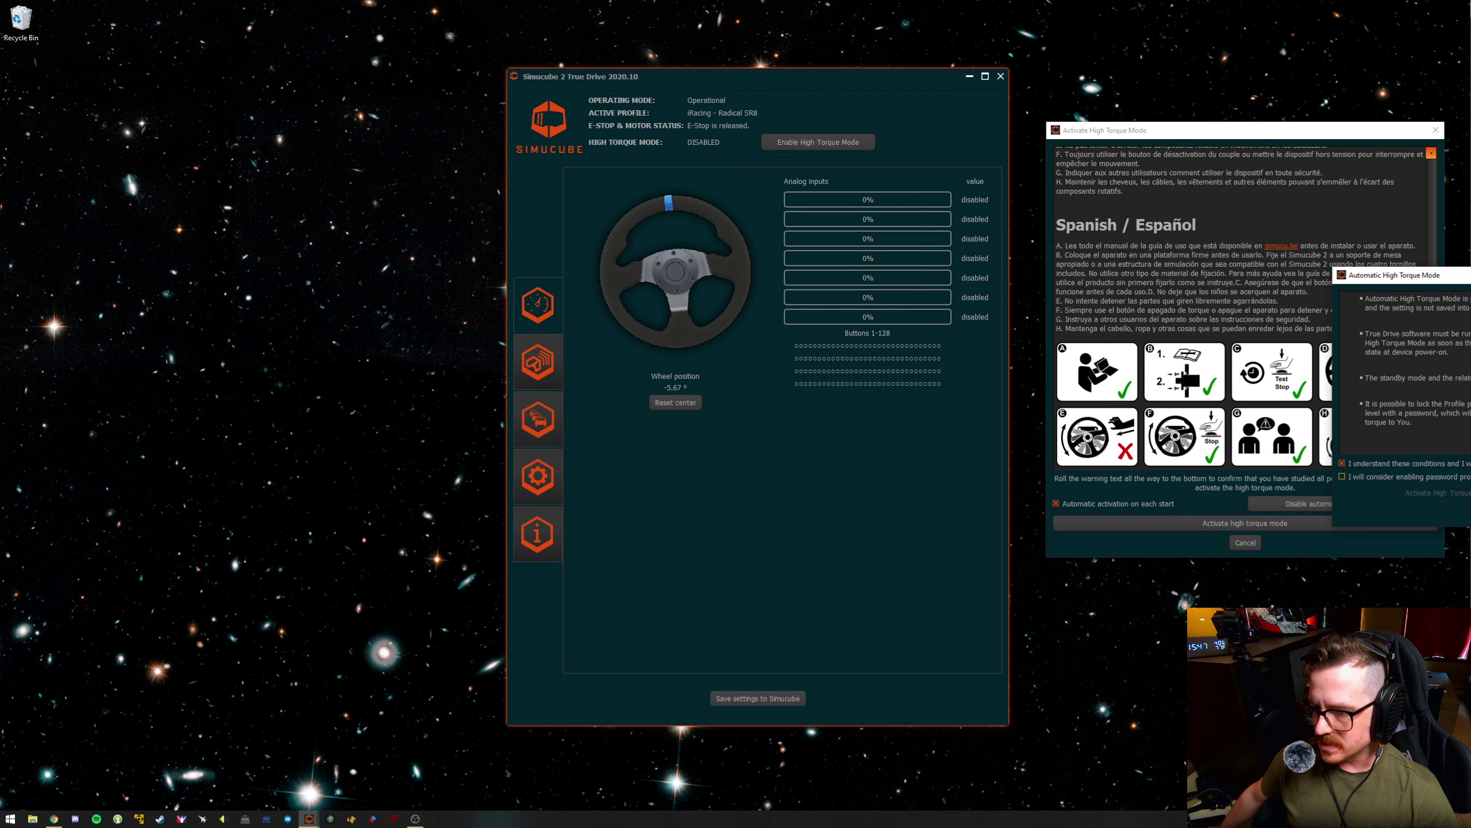
{"action": "left_click", "coordinate": [1437, 493]}
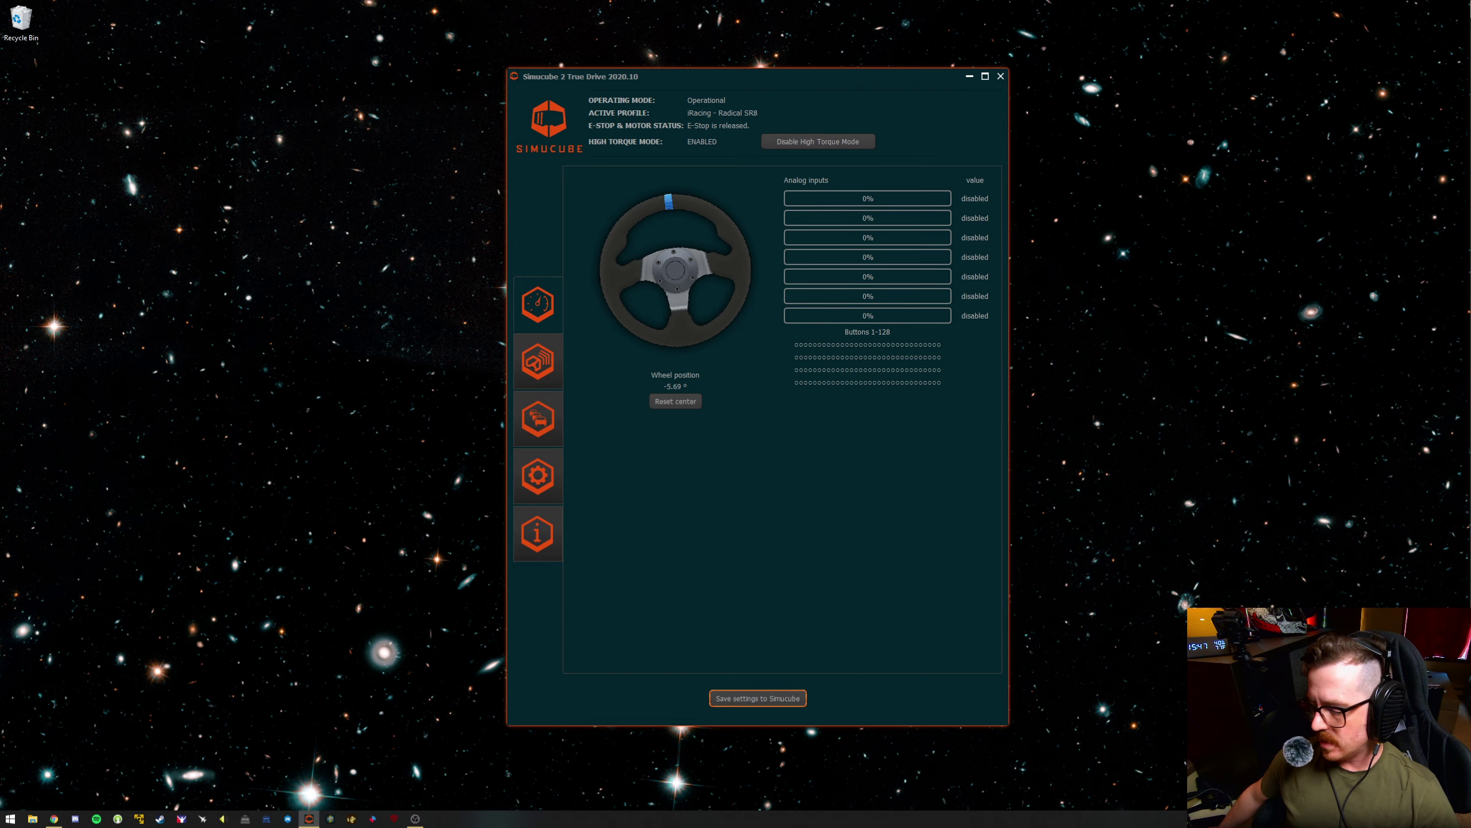